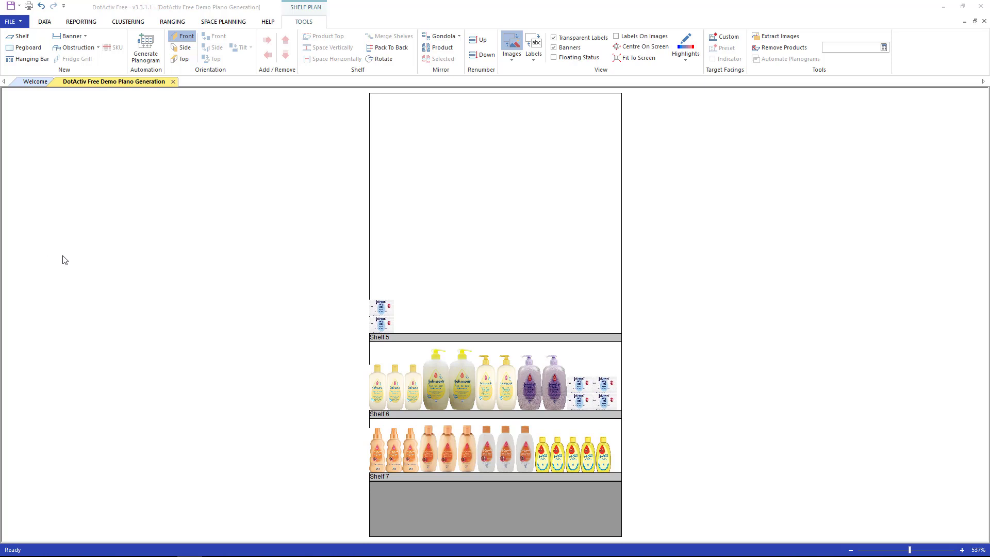
# Look over the planogram, briefly selecting the baby bath product on Shelf 6
pyautogui.middleClick(64, 259)
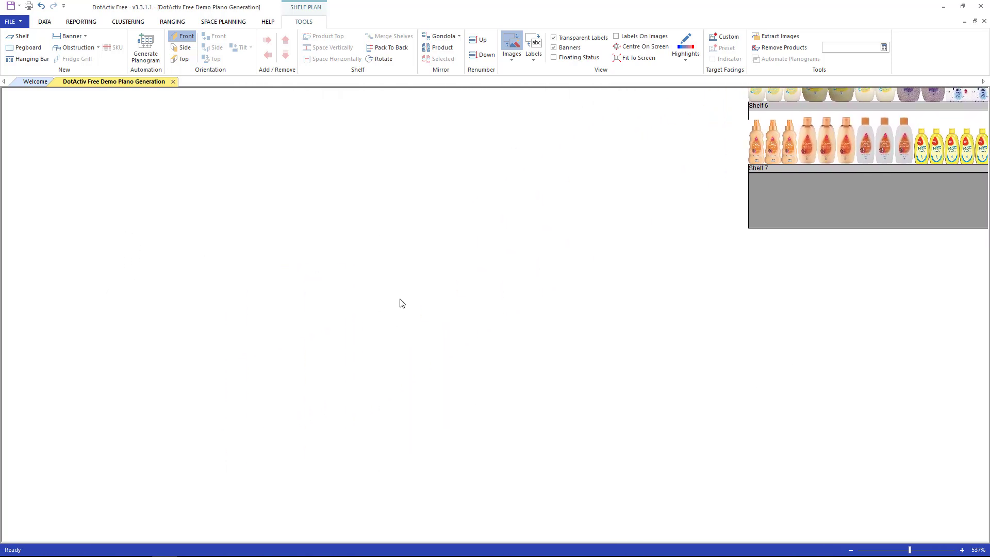
pyautogui.middleClick(399, 301)
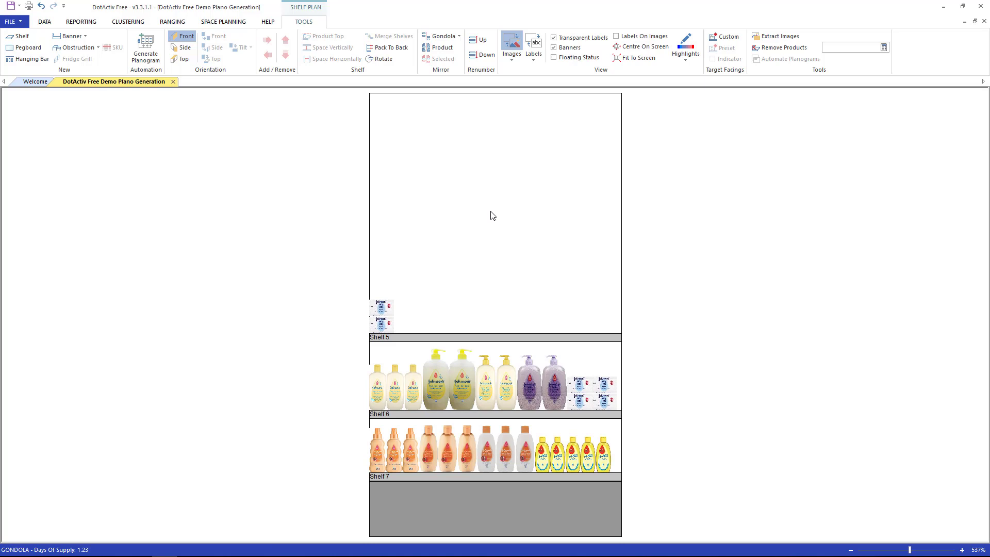
pyautogui.click(403, 390)
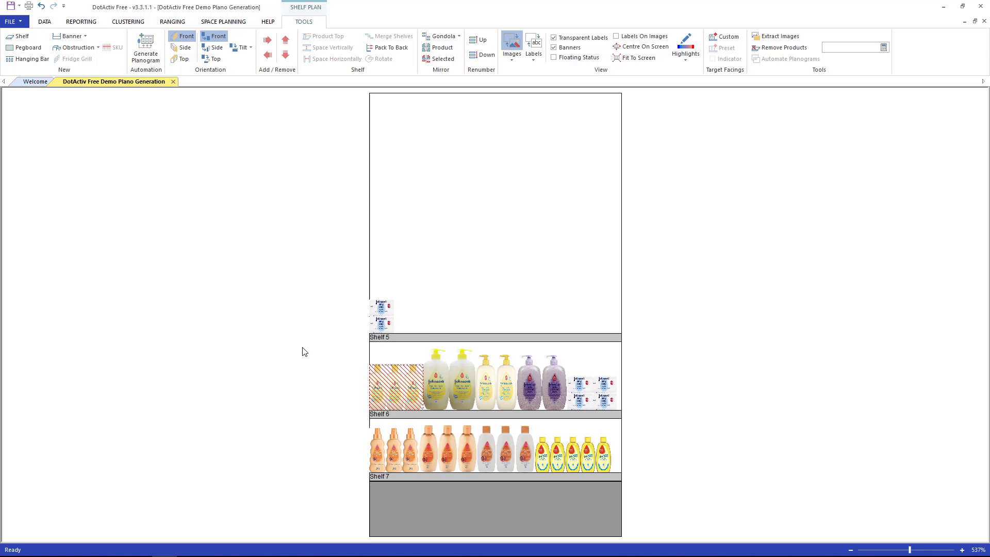
pyautogui.scroll(5, 304, 351)
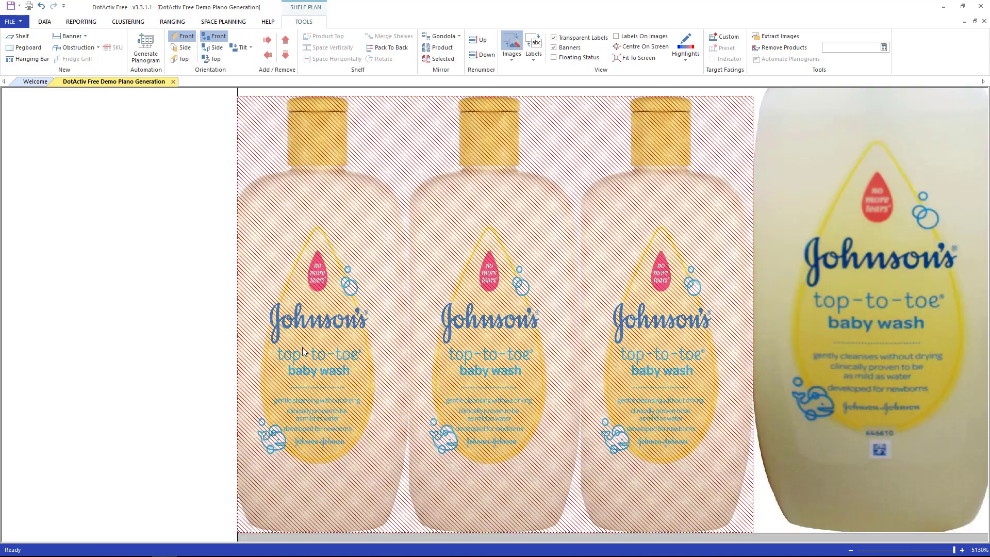
pyautogui.click(194, 301)
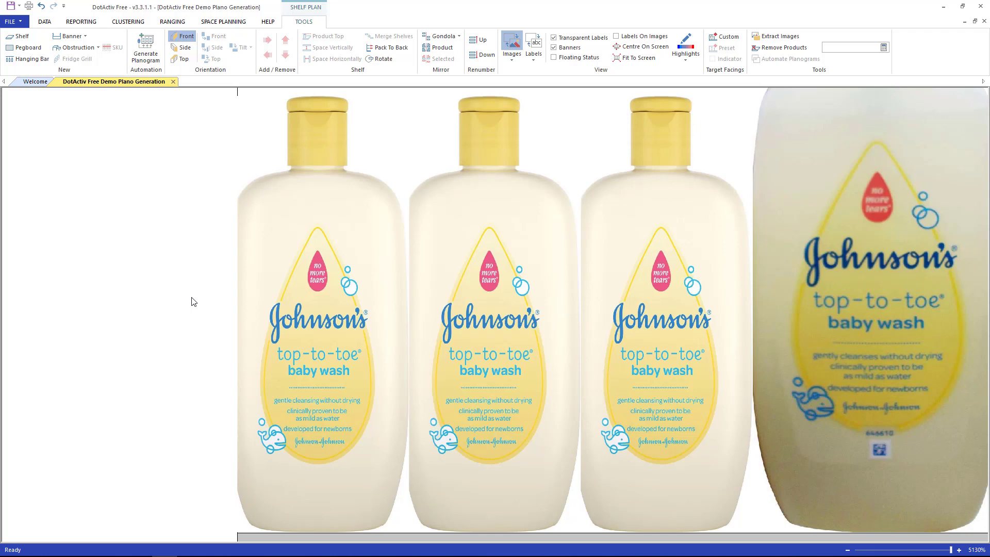
pyautogui.scroll(-5, 194, 302)
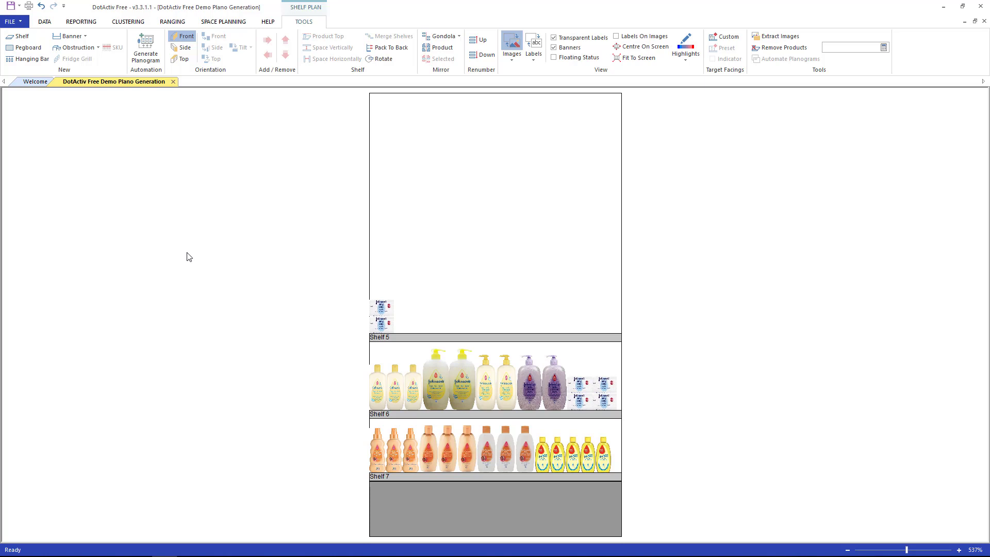
# Place a new shelf above Shelf 5 and confirm its 91 cm width in its properties
pyautogui.click(23, 37)
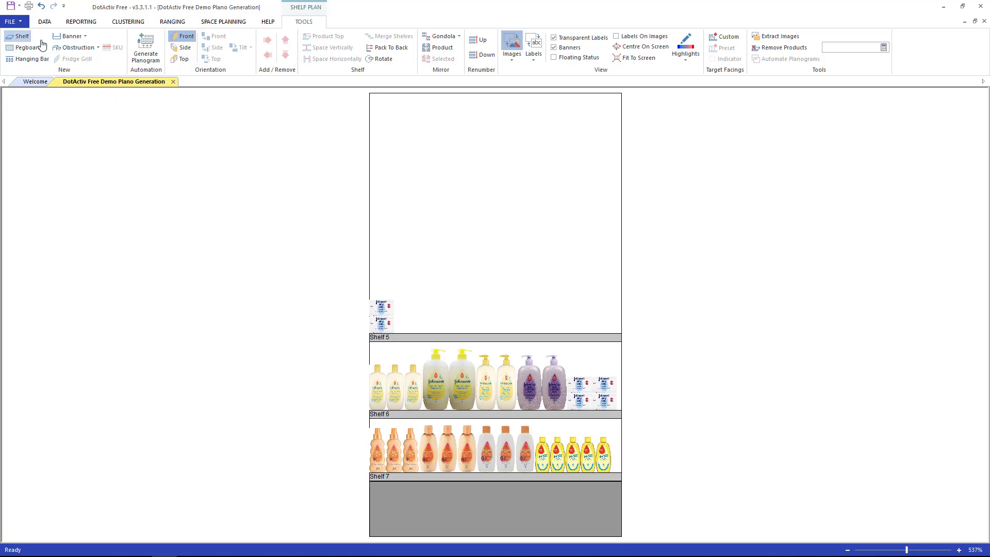
pyautogui.click(375, 249)
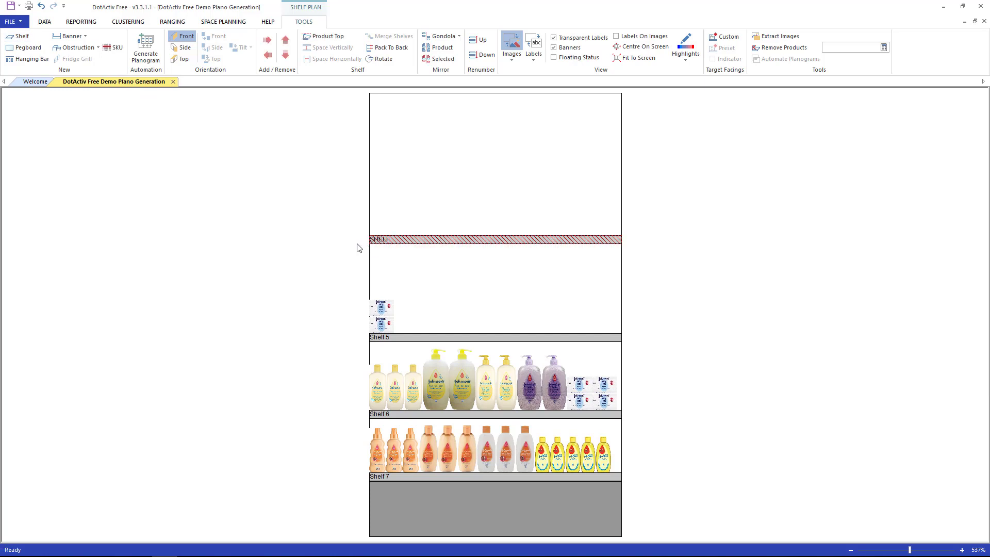
pyautogui.click(353, 248)
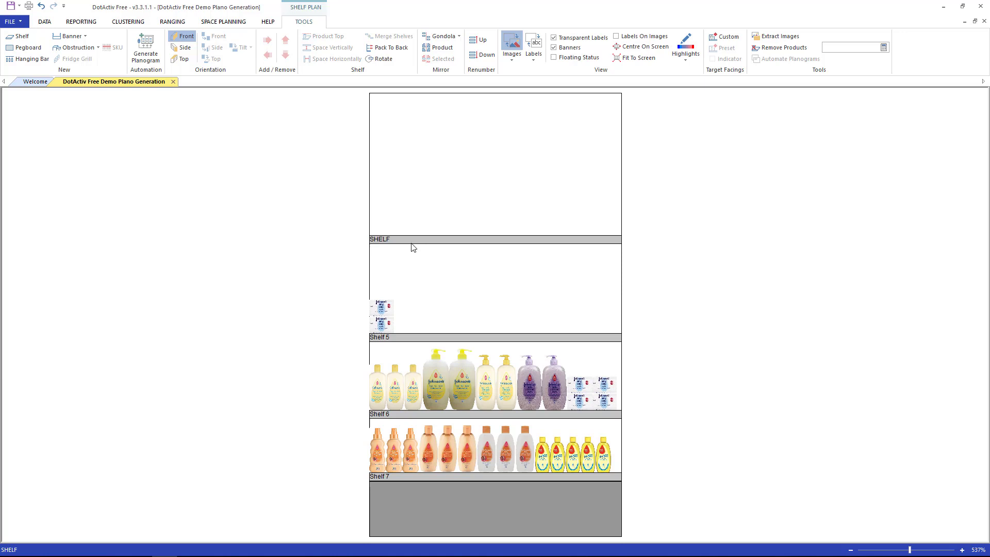
pyautogui.click(434, 242)
pyautogui.doubleClick(435, 242)
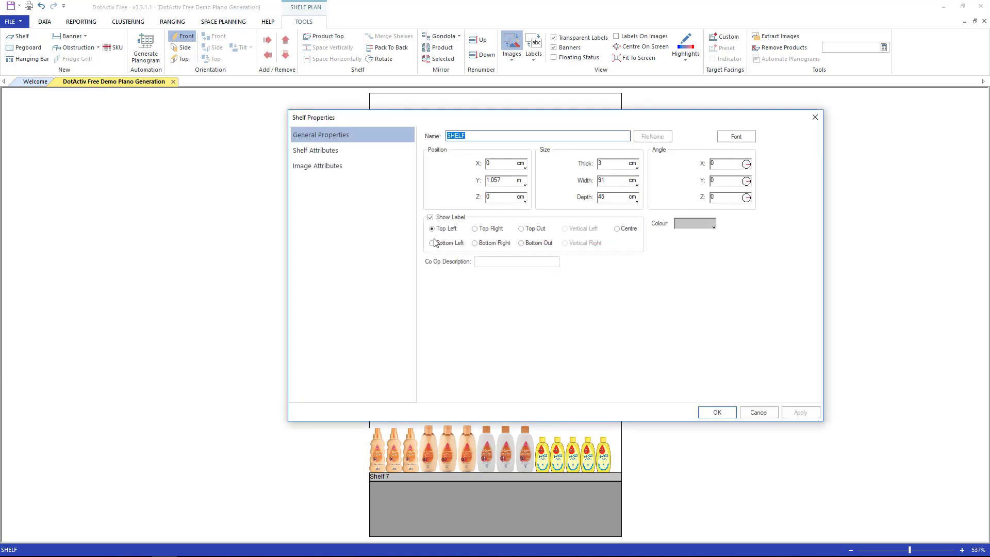
pyautogui.click(611, 180)
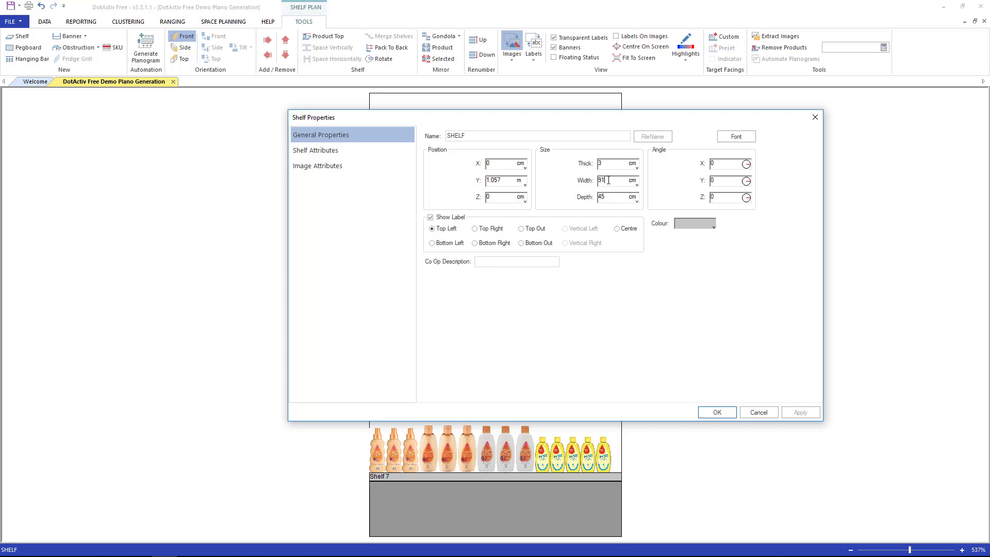
pyautogui.click(716, 412)
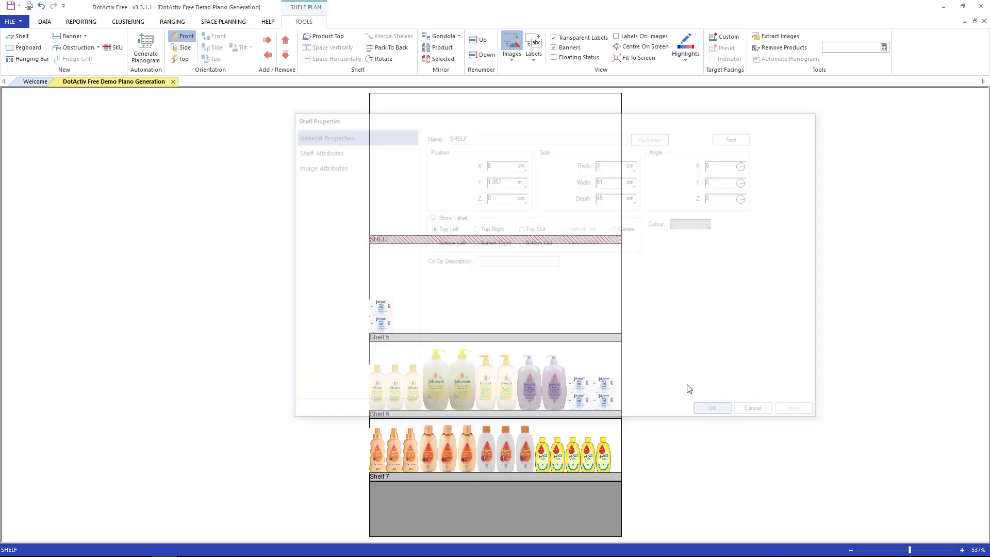
pyautogui.rightClick(509, 239)
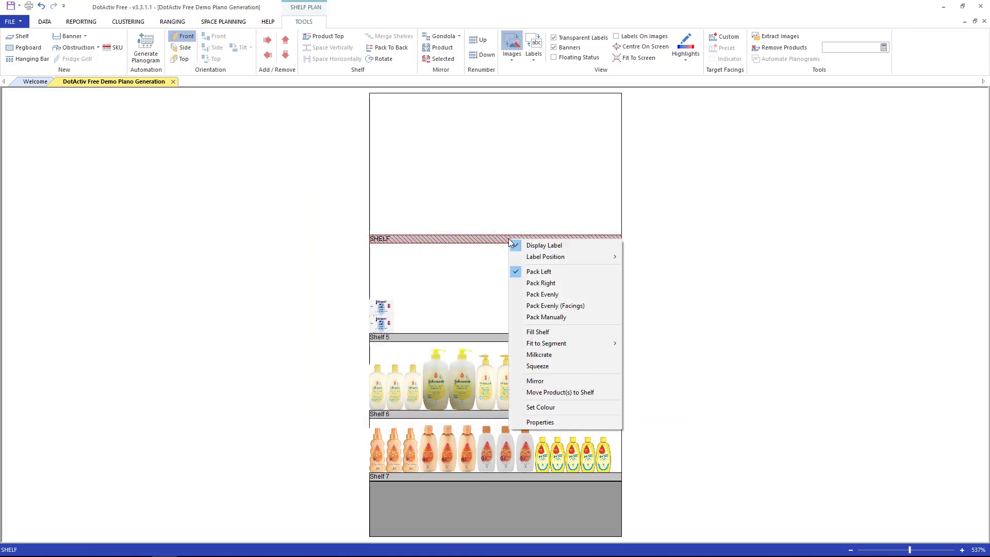
# Fit the new shelf to segment depth and width, then add copies below, right and above
pyautogui.moveTo(577, 346)
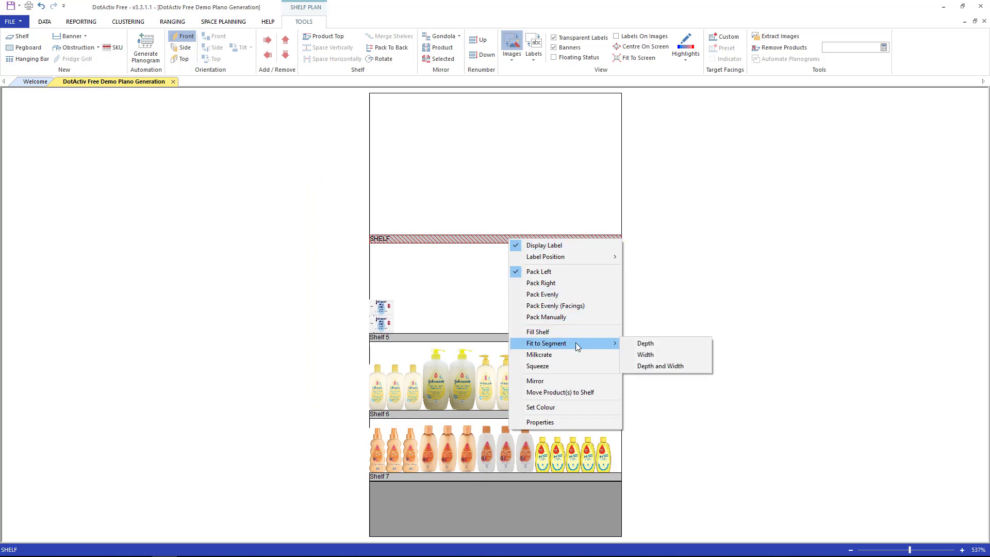
pyautogui.click(647, 365)
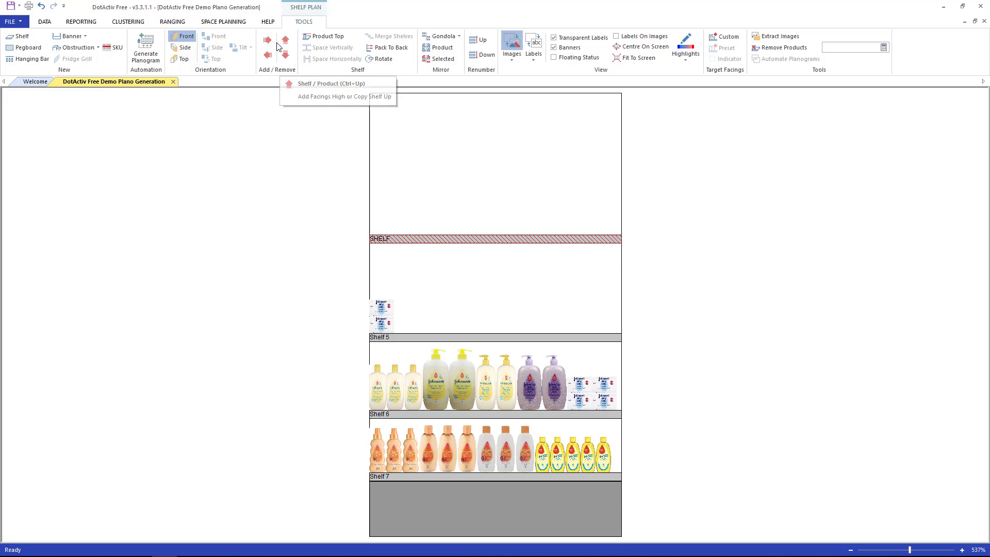
pyautogui.click(286, 56)
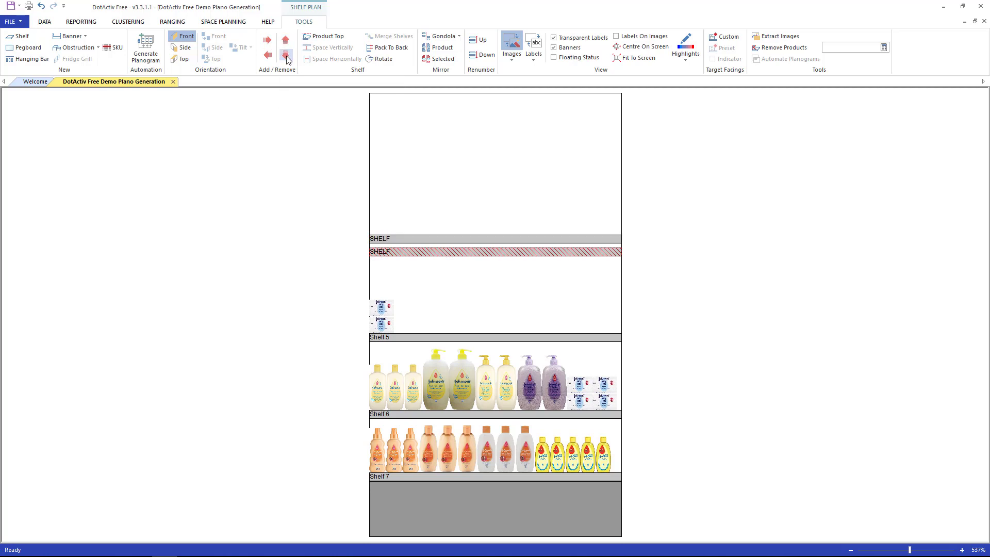
pyautogui.click(268, 41)
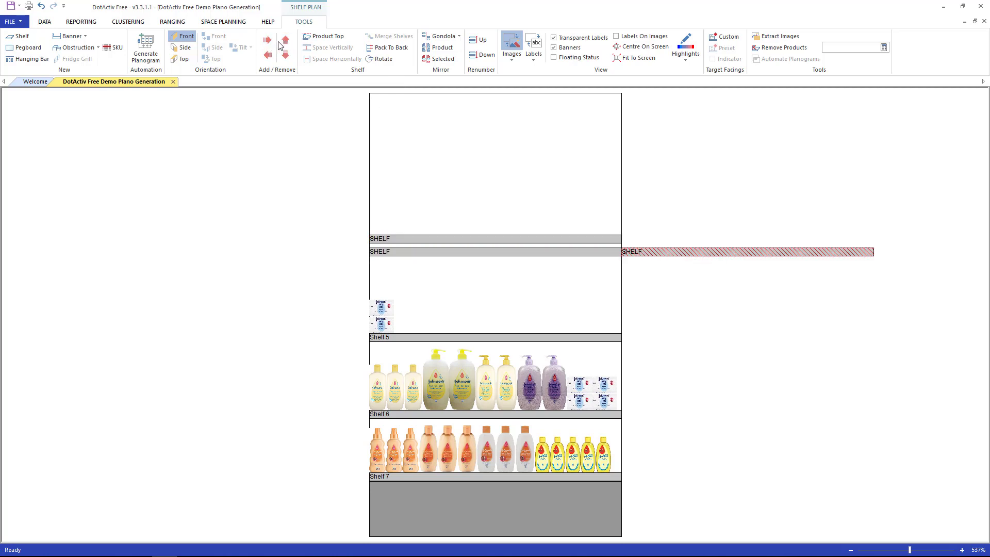
pyautogui.click(285, 40)
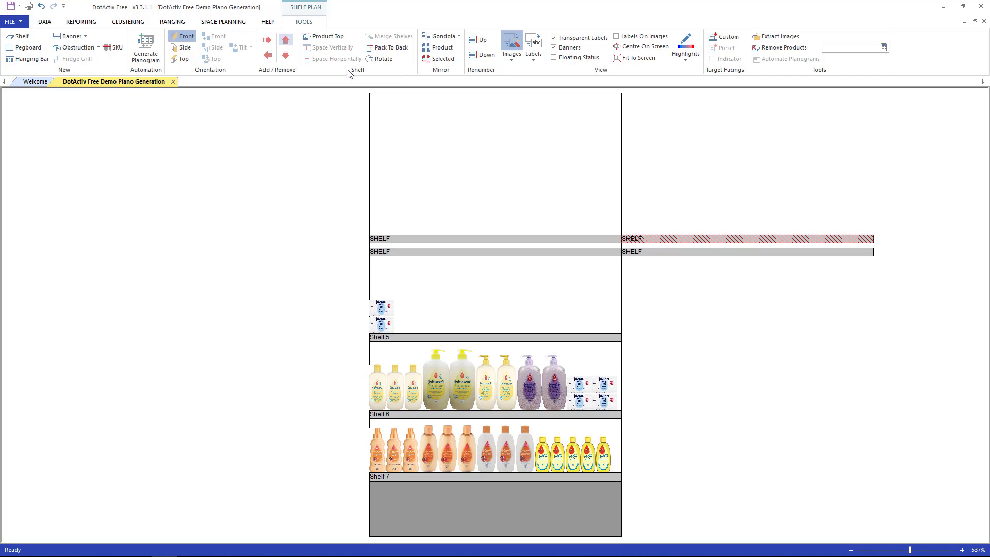
# Delete the three extra copied shelves, keeping only the new shelf above Shelf 5
pyautogui.press('Delete')
pyautogui.click(654, 253)
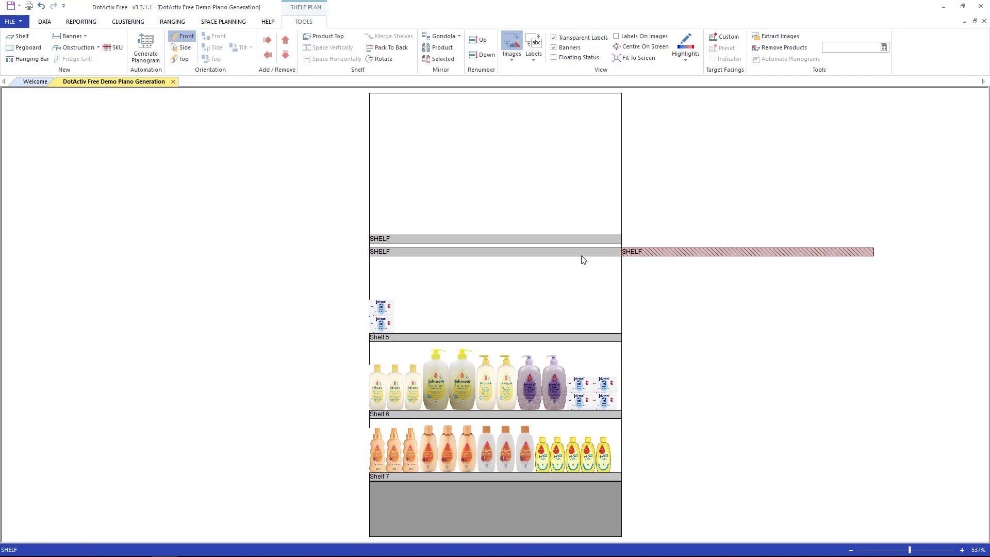
pyautogui.press('Delete')
pyautogui.click(559, 252)
pyautogui.press('Delete')
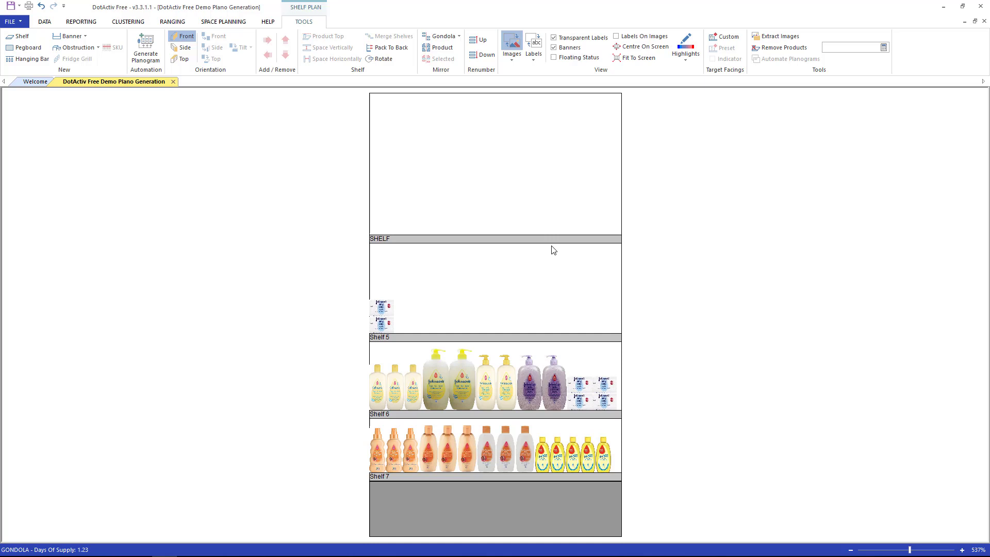
pyautogui.click(545, 242)
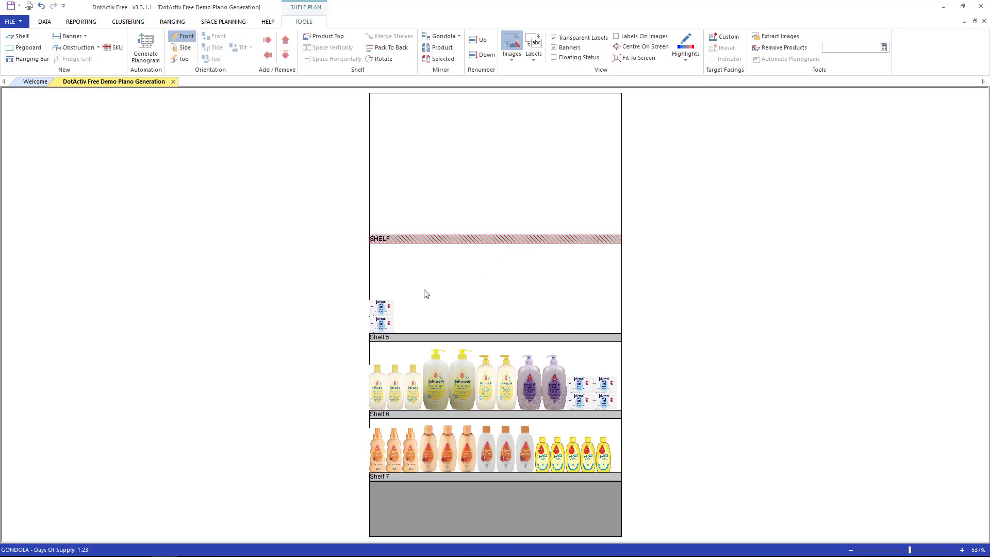
# Try stacking and adding soap facings on Shelf 5, then remove them again
pyautogui.click(384, 313)
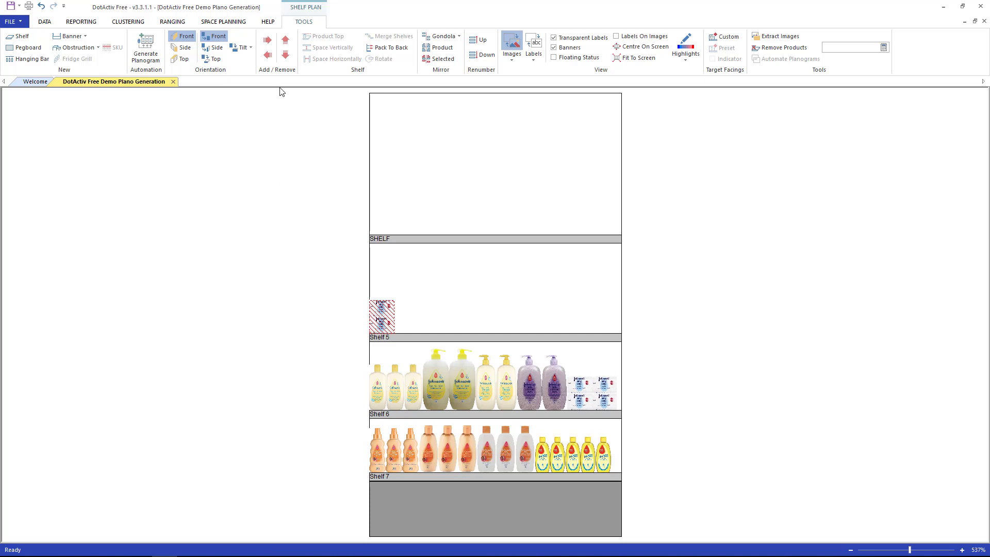
pyautogui.click(285, 41)
pyautogui.click(285, 54)
pyautogui.click(268, 41)
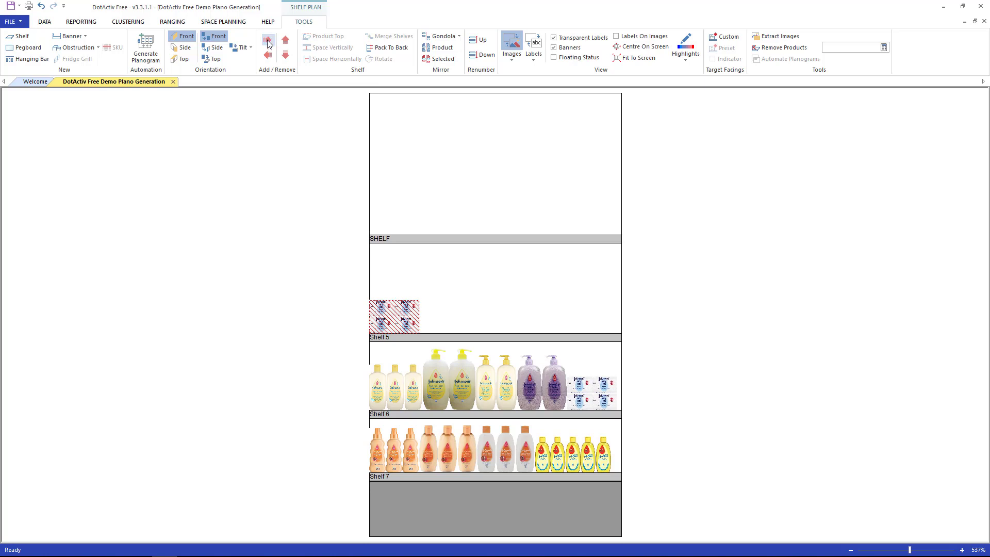
pyautogui.click(268, 55)
pyautogui.click(398, 315)
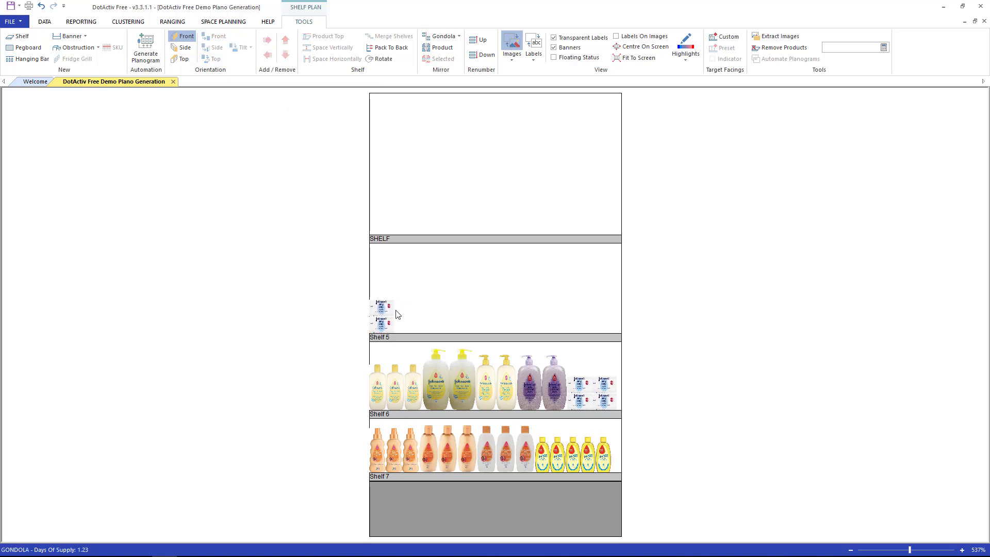
# Set the Shelf 5 soap's facings count to 1
pyautogui.click(384, 316)
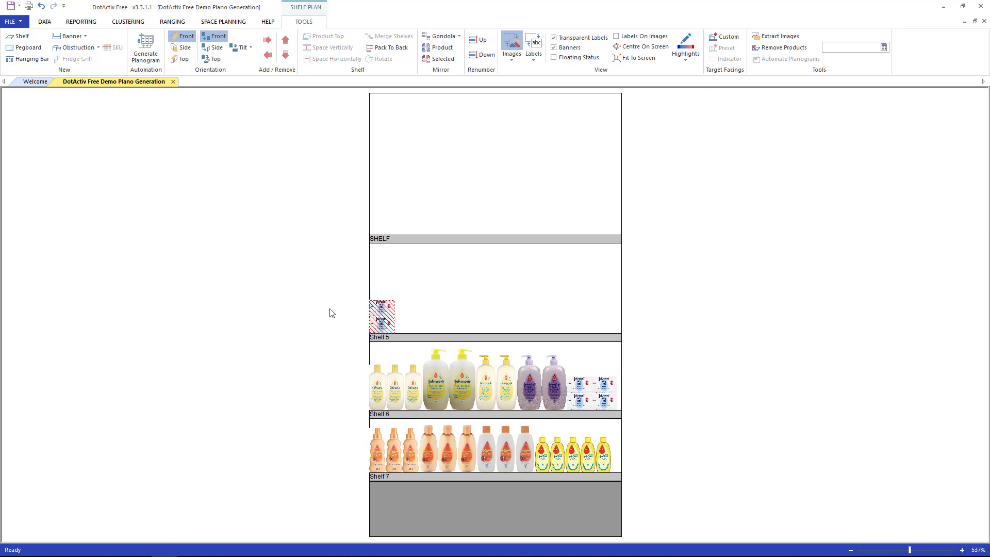
pyautogui.hotkey('ctrl', 'Right')
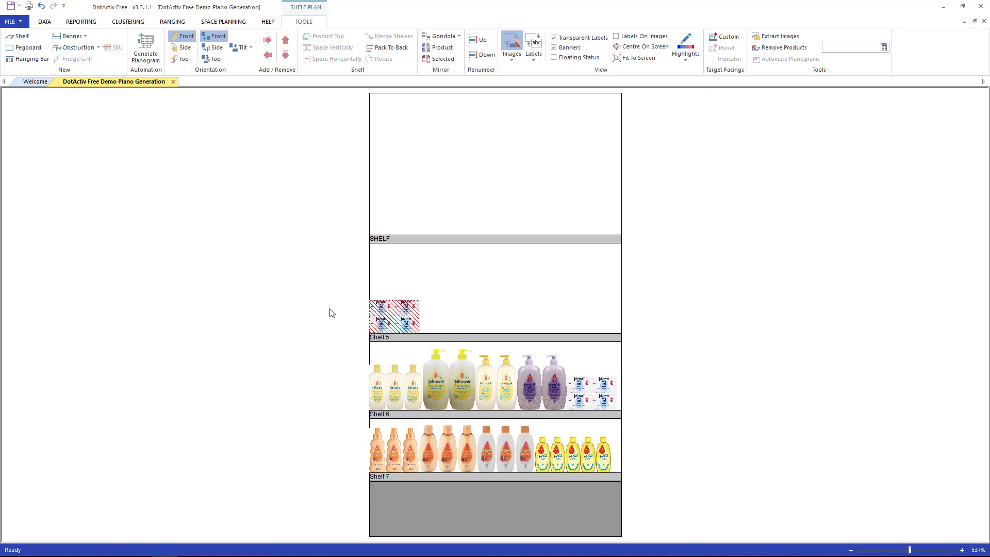
pyautogui.hotkey('ctrl', 'f')
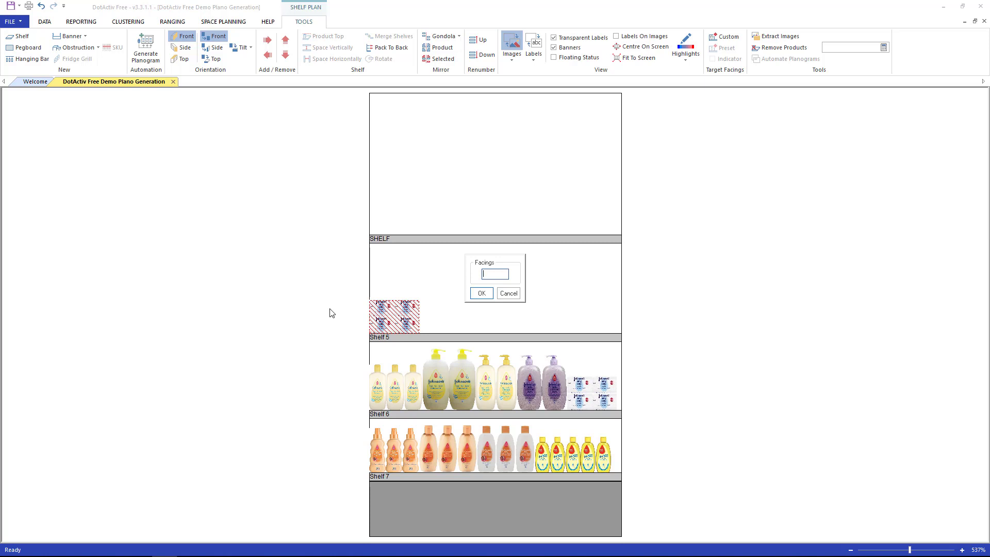
pyautogui.write('1')
pyautogui.press('Return')
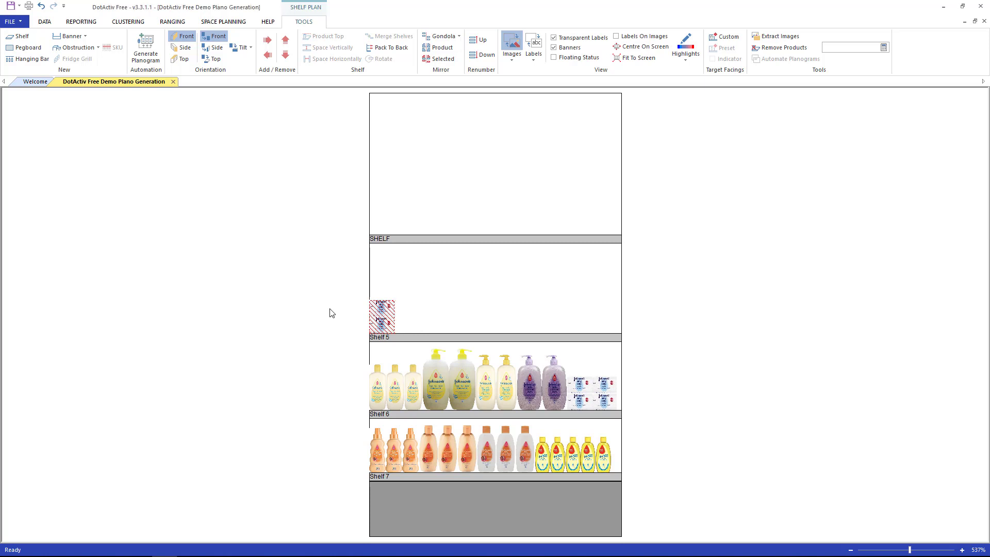
# Fill Shelf 5 with baby soap, then undo it back to a two-facing block
pyautogui.click(422, 338)
pyautogui.rightClick(423, 340)
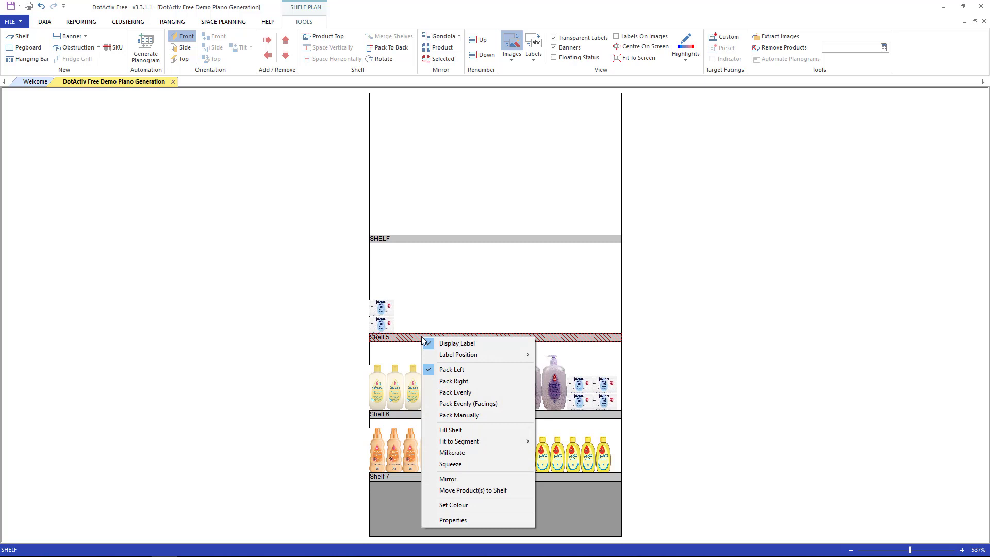
pyautogui.click(467, 432)
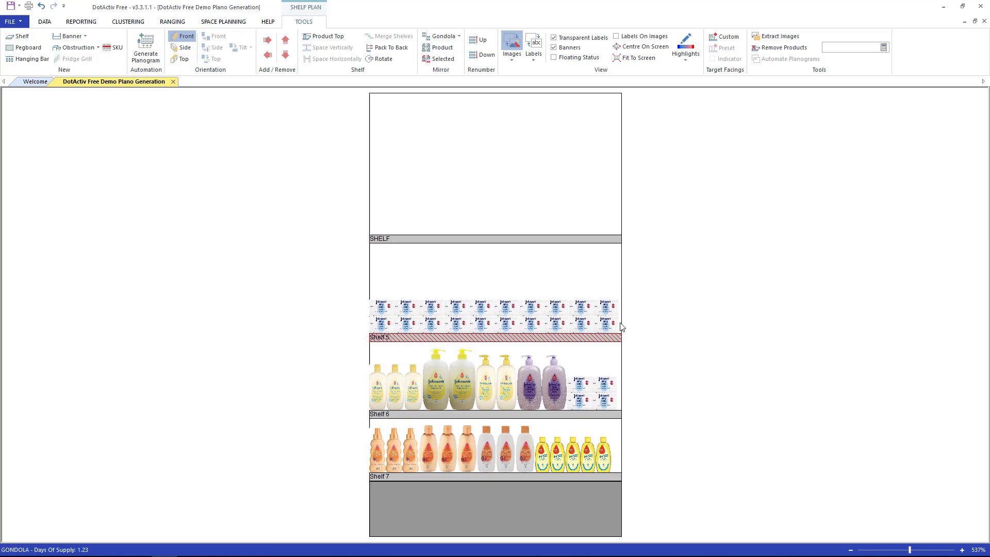
pyautogui.click(641, 318)
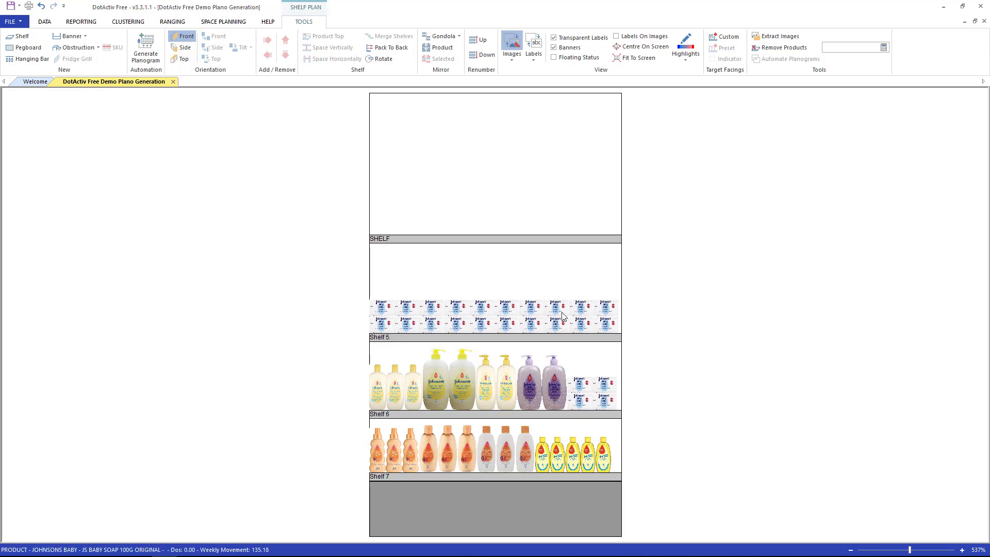
pyautogui.click(383, 309)
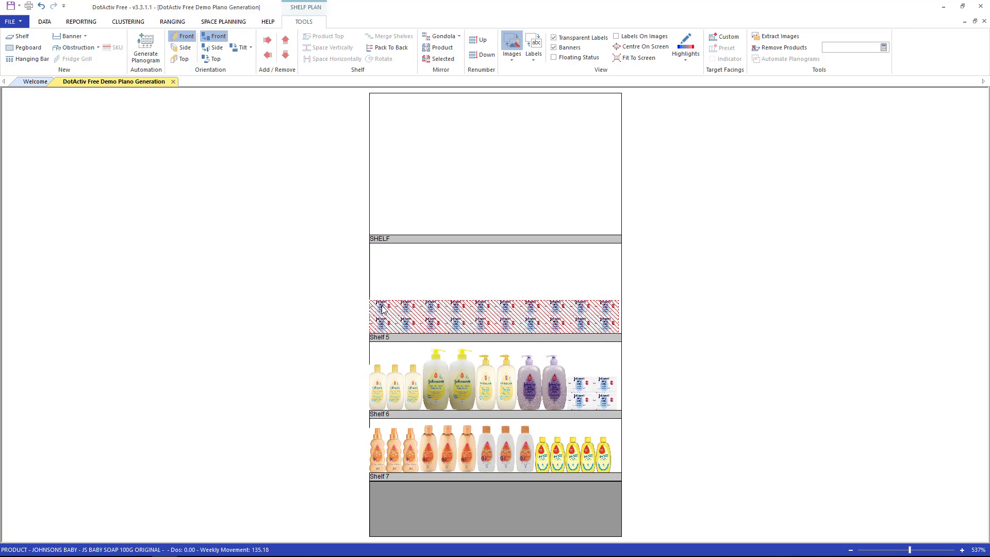
pyautogui.hotkey('ctrl', 'z')
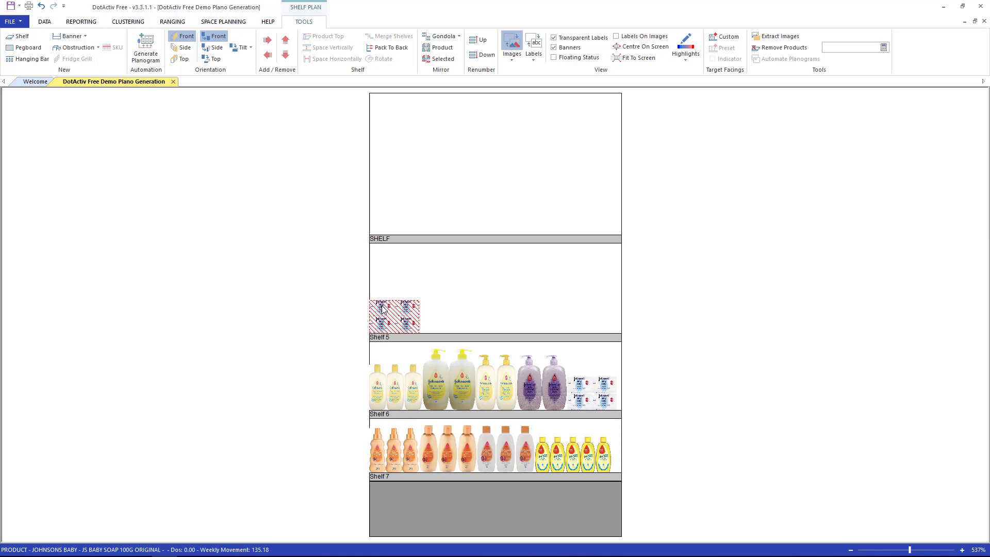
# Copy the soap onto the top shelf, try Side and Top orientations, and keep Front
pyautogui.moveTo(383, 308); pyautogui.dragTo(387, 204)
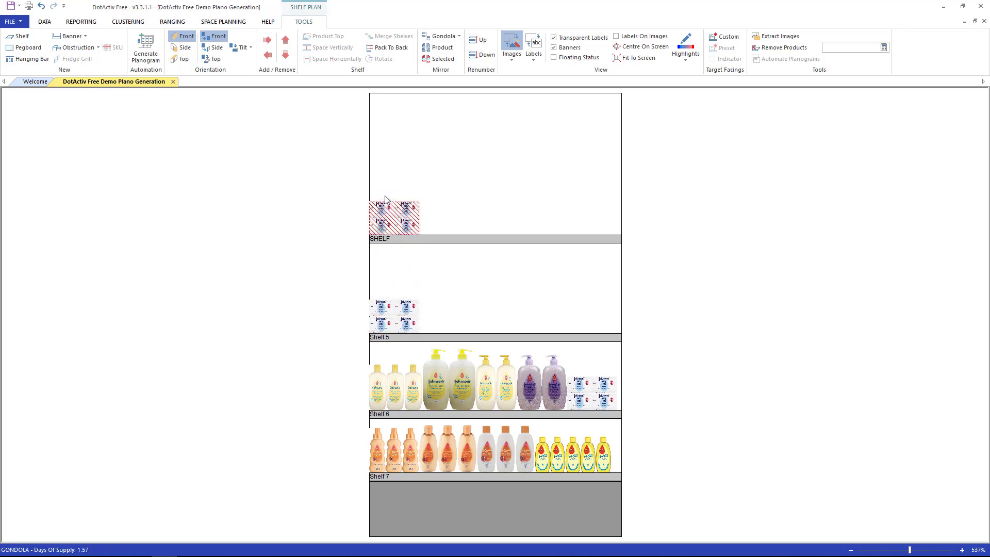
pyautogui.click(432, 212)
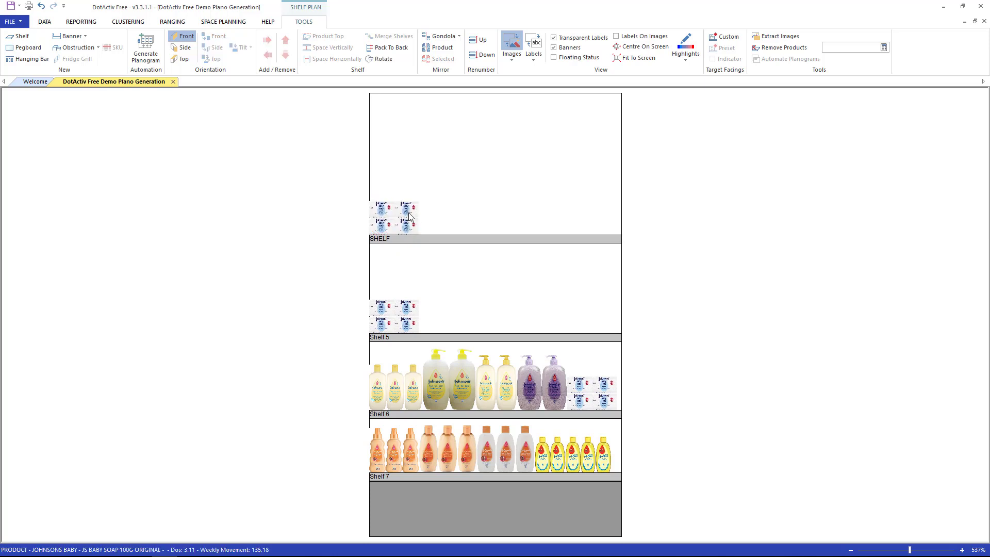
pyautogui.click(409, 216)
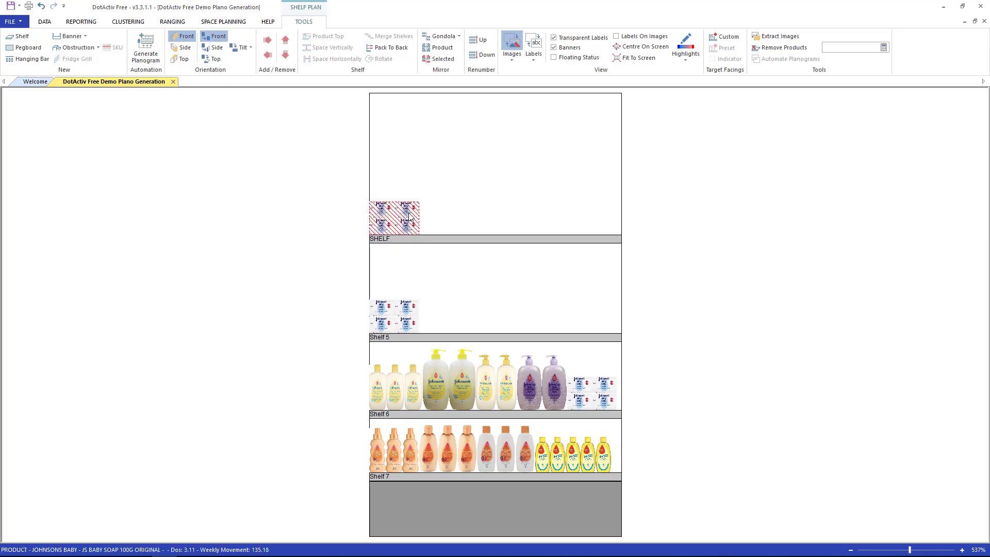
pyautogui.click(215, 50)
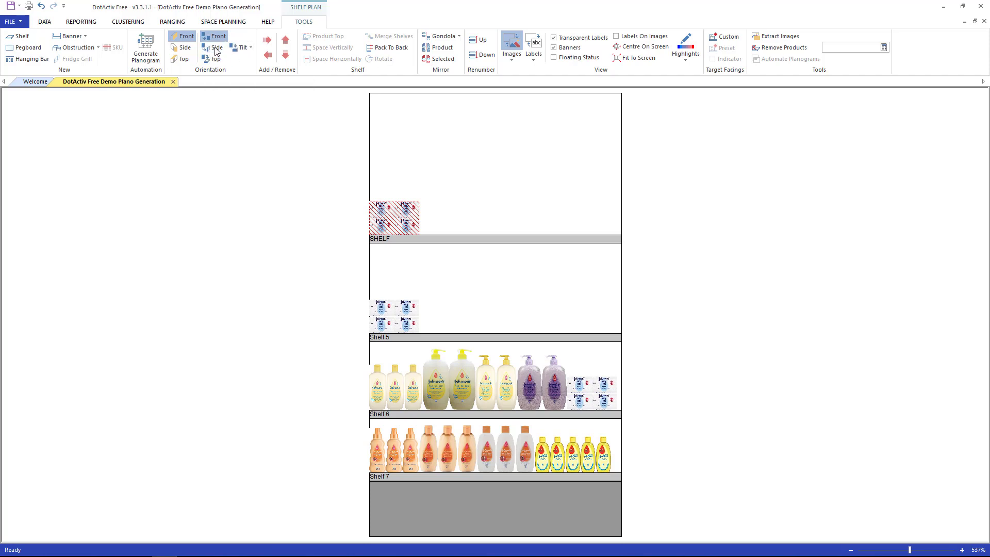
pyautogui.click(215, 59)
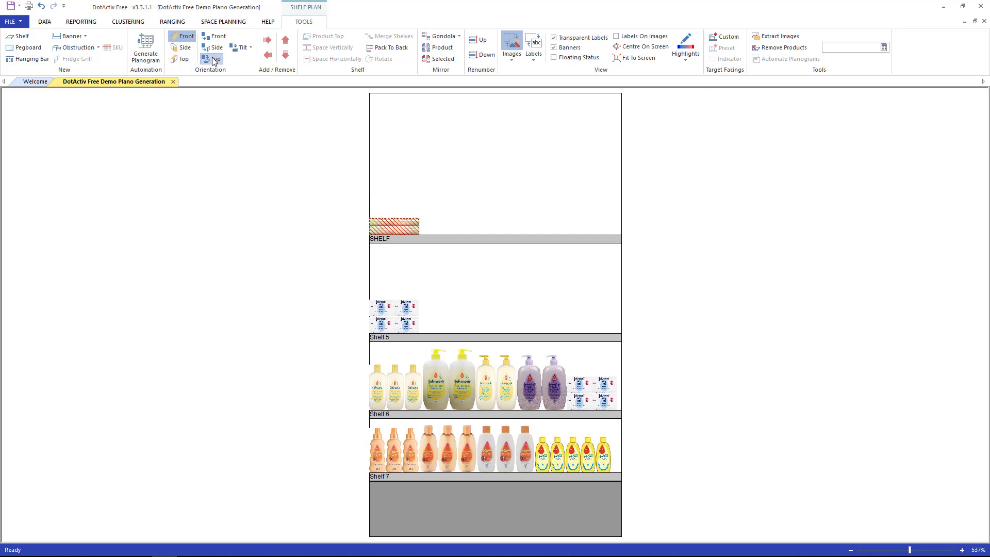
pyautogui.click(216, 37)
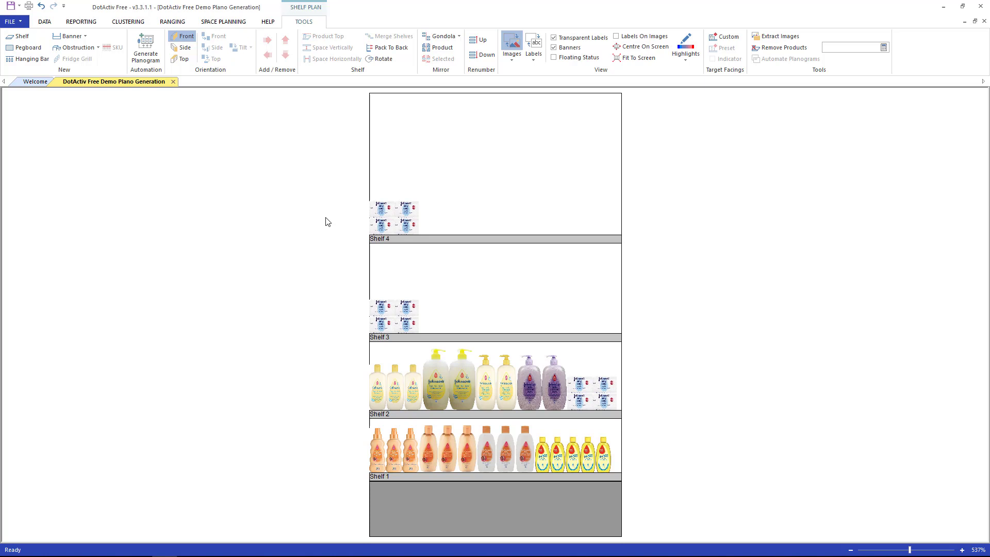
# Raise Shelf 4 with Product Top so its soap sits flush with the gondola top
pyautogui.click(374, 239)
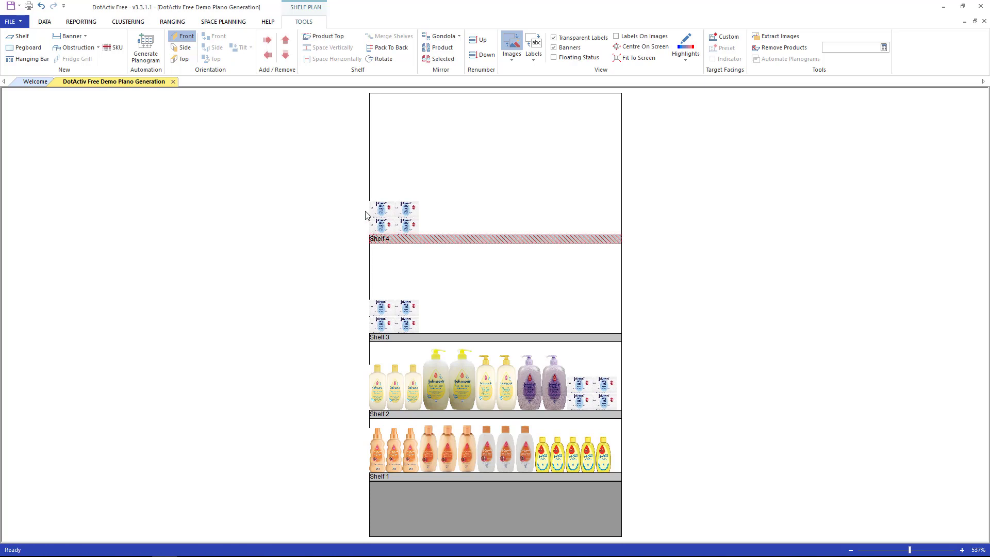
pyautogui.click(330, 39)
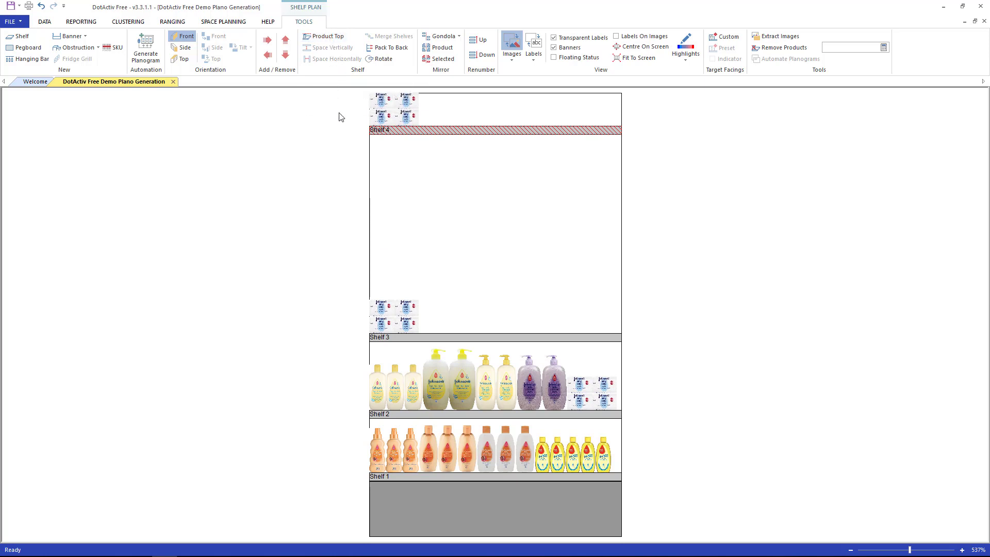
pyautogui.moveTo(338, 112)
pyautogui.mouseDown()
pyautogui.moveTo(524, 200)
pyautogui.moveTo(675, 418)
pyautogui.moveTo(691, 497)
pyautogui.mouseUp()
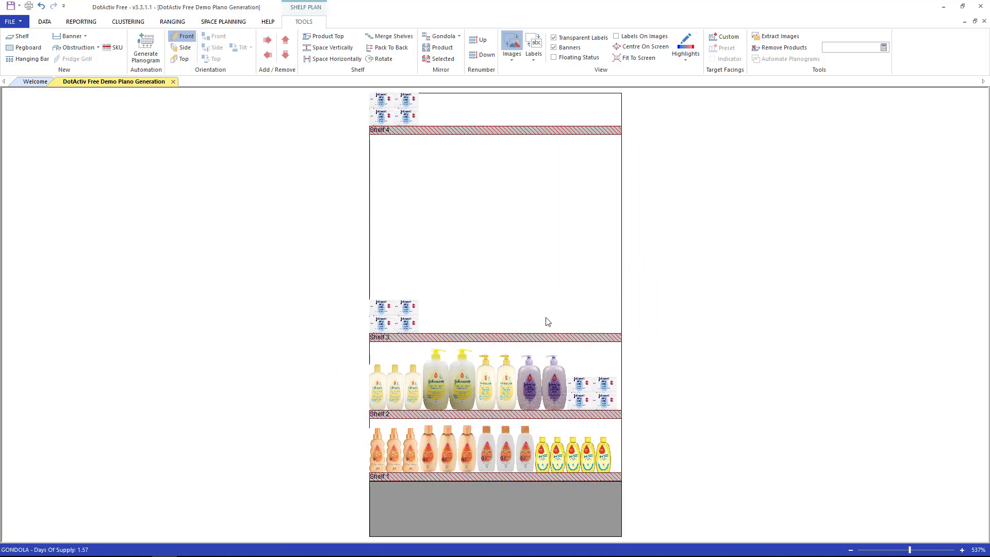
# Space the four selected shelves evenly up the gondola with Space Vertically
pyautogui.click(339, 49)
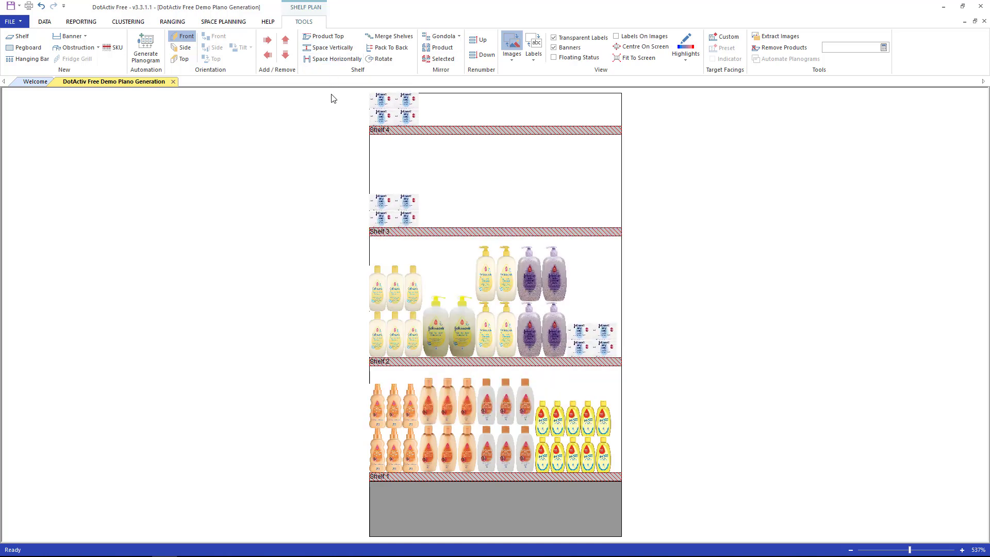
# Select all four shelves and renumber them top-down, Shelf 1 at the top
pyautogui.click(324, 121)
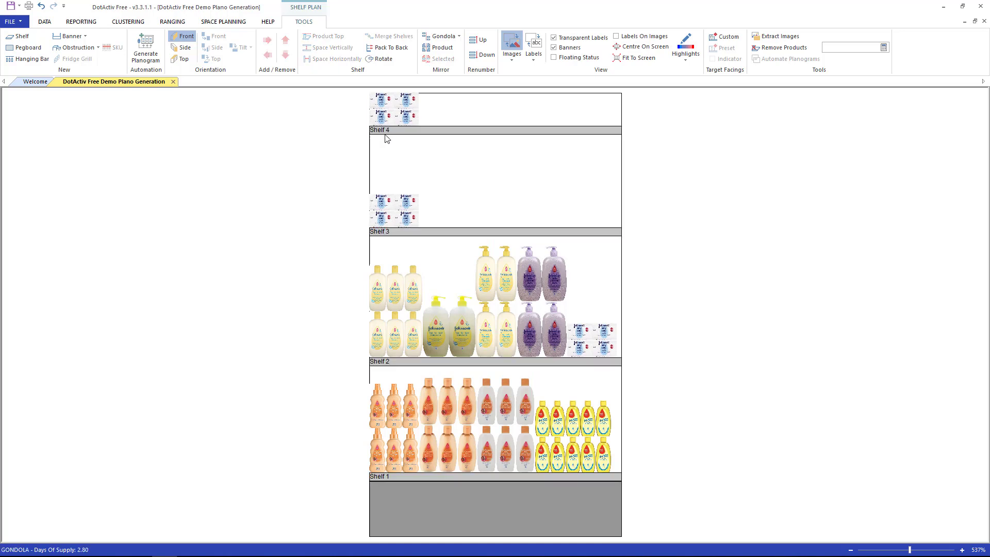
pyautogui.click(404, 135)
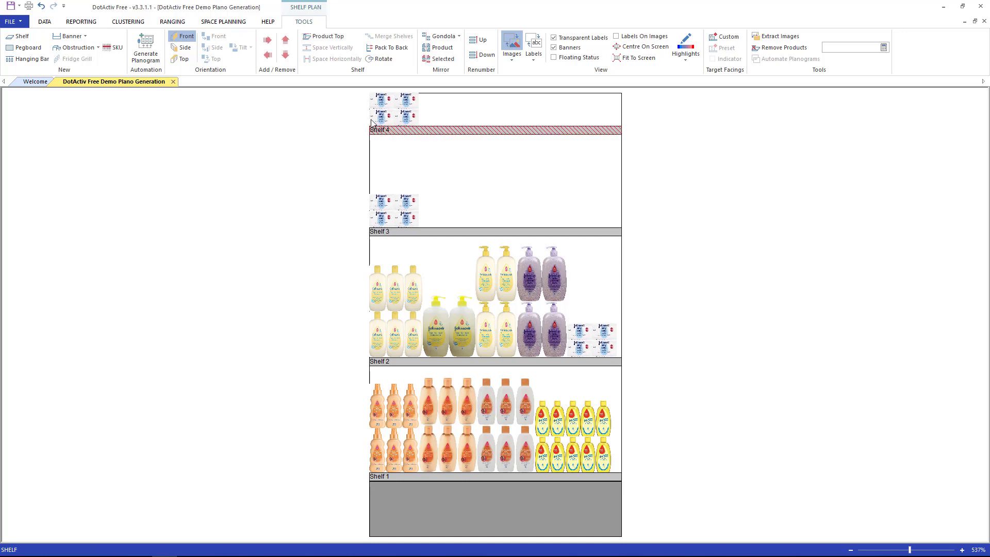
pyautogui.moveTo(349, 112)
pyautogui.mouseDown()
pyautogui.moveTo(409, 159)
pyautogui.moveTo(683, 506)
pyautogui.mouseUp()
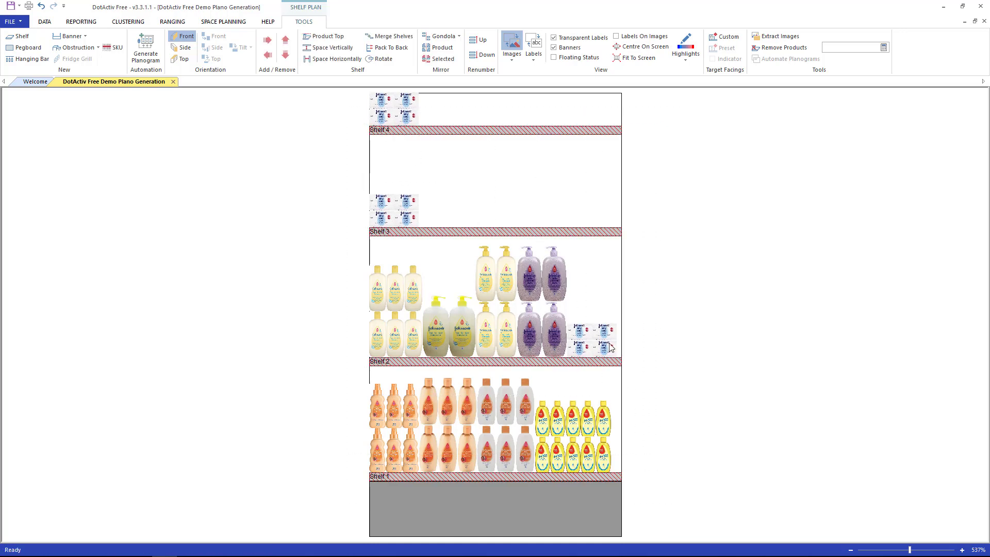
pyautogui.click(486, 55)
pyautogui.rightClick(448, 129)
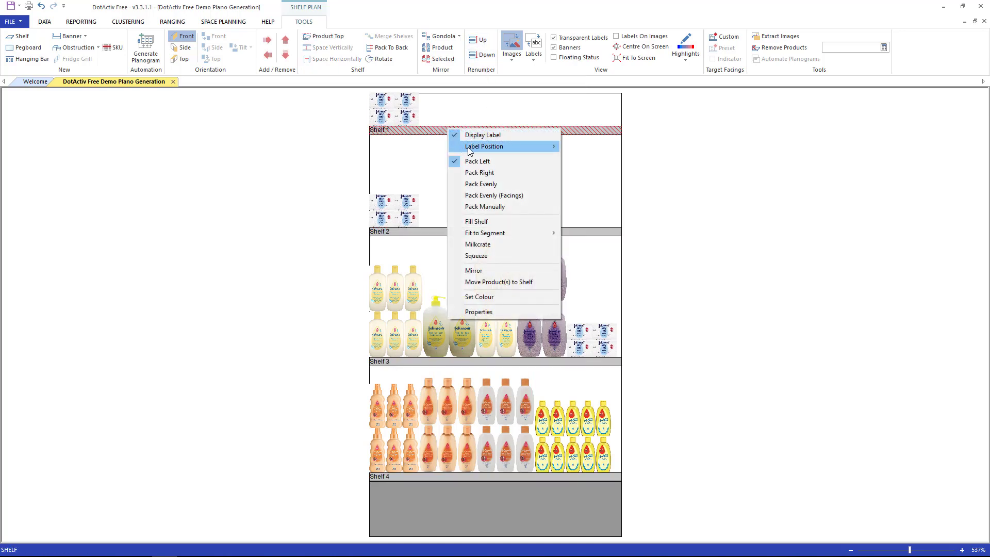
pyautogui.moveTo(491, 147)
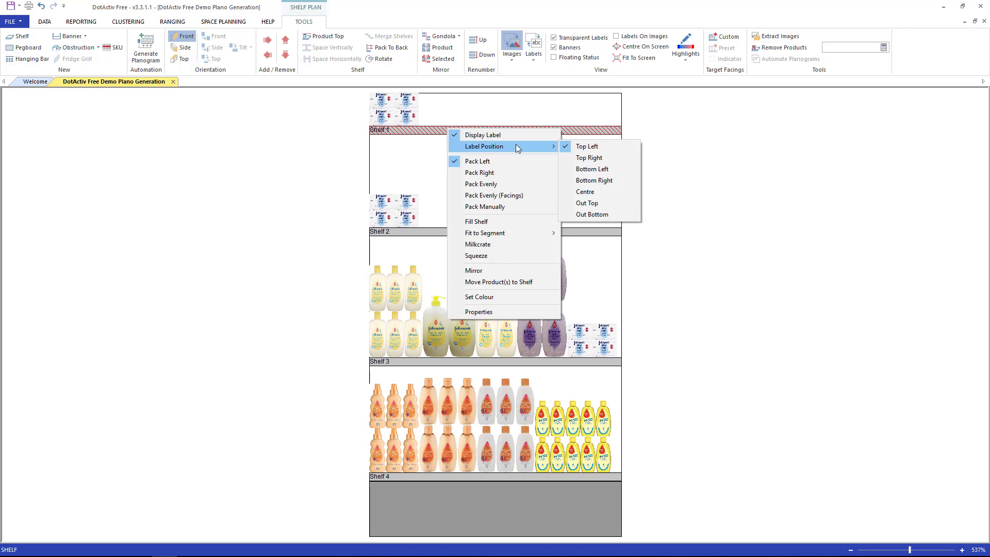
pyautogui.click(438, 150)
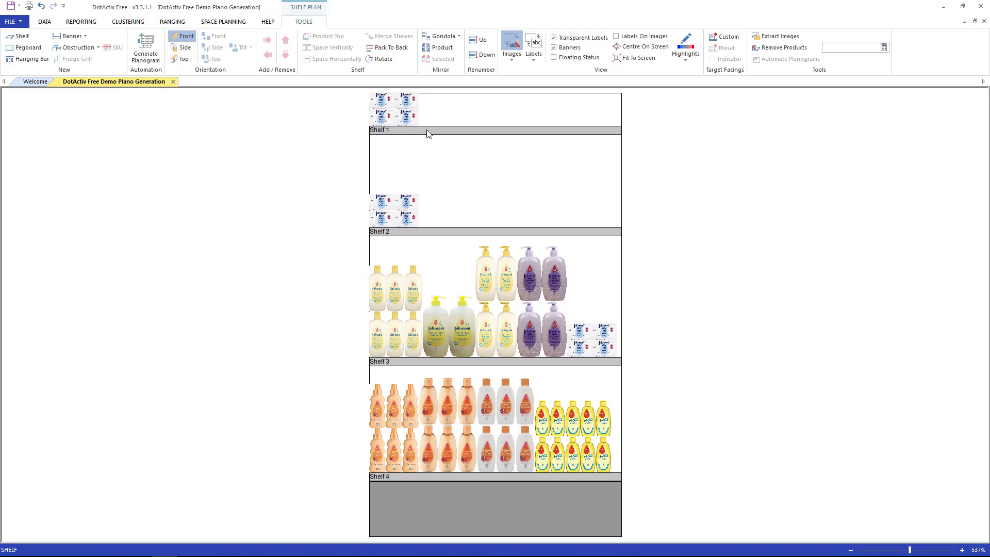
pyautogui.rightClick(427, 130)
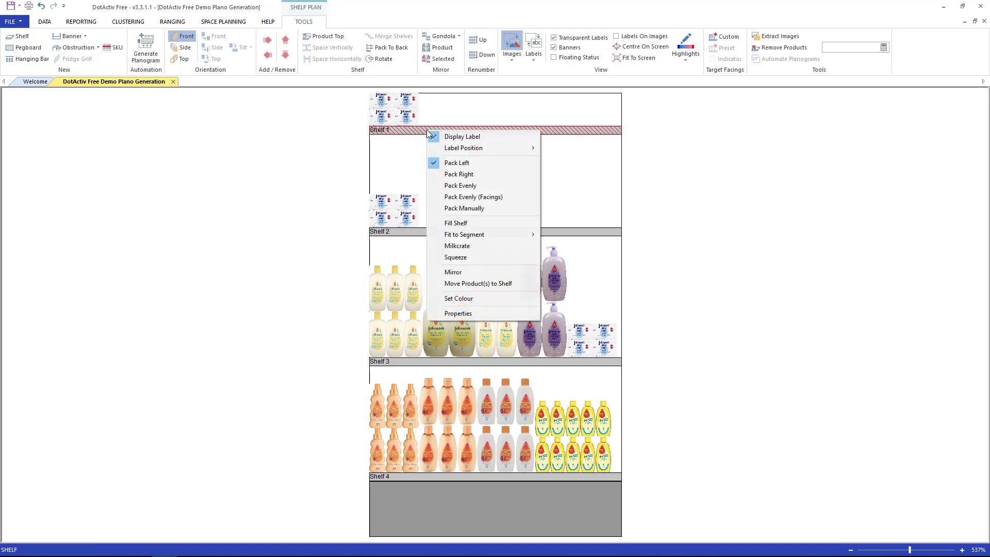
pyautogui.click(481, 199)
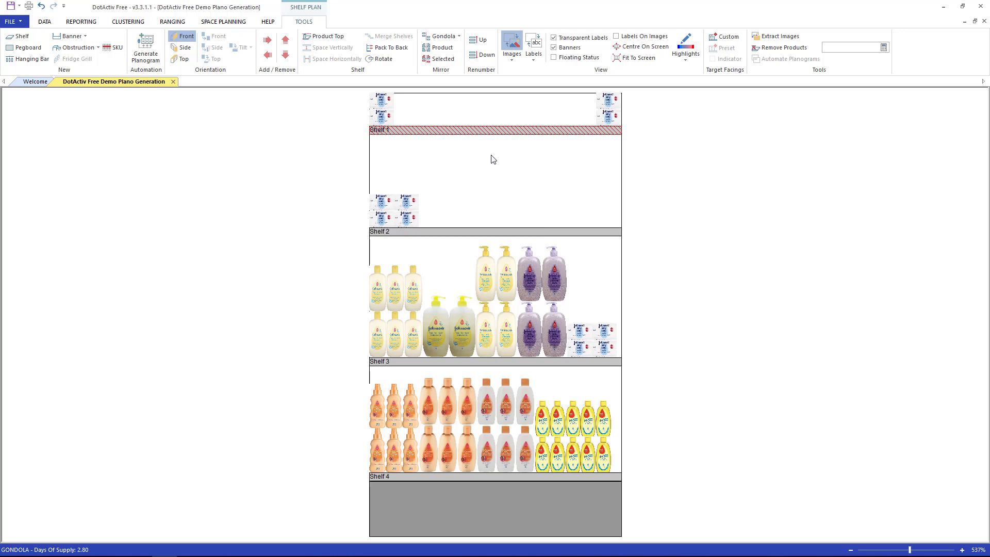
pyautogui.click(491, 160)
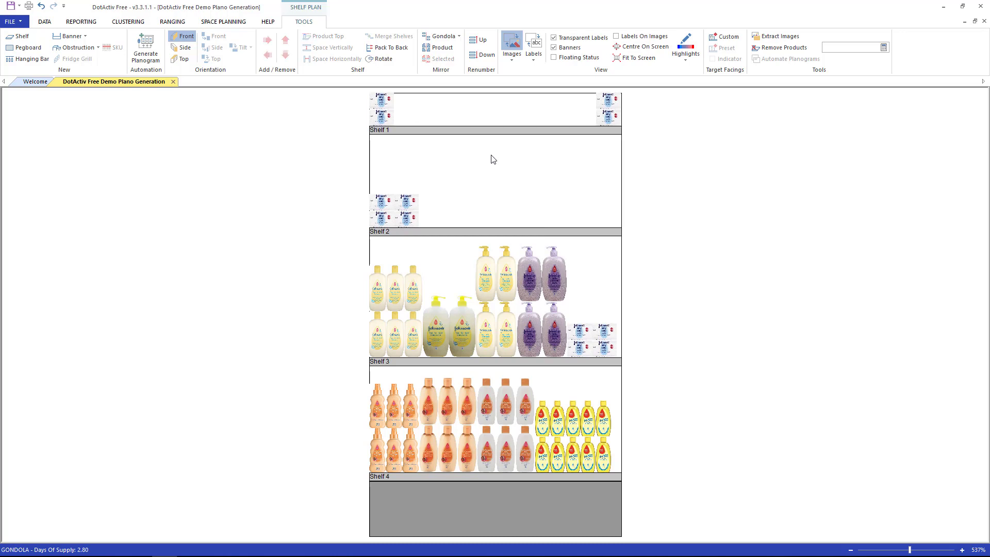
pyautogui.hotkey('ctrl', 'z')
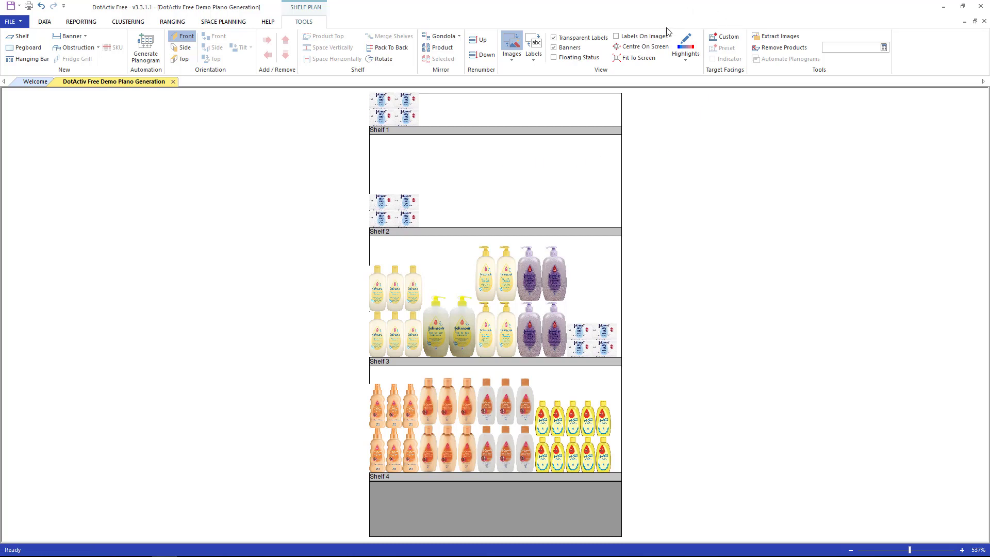
# Highlight products by Brand, hiding images briefly to view the brand colours, then restore images
pyautogui.click(692, 44)
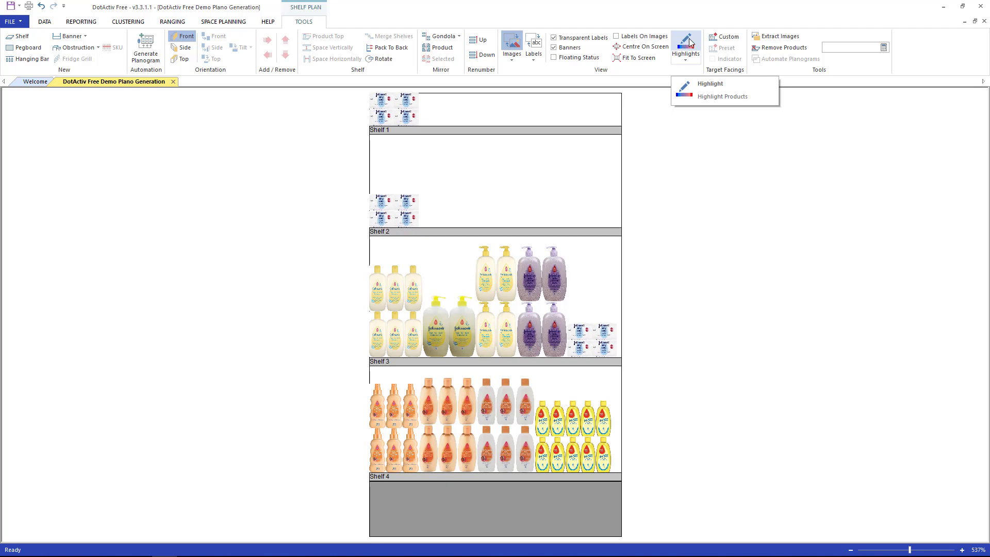
pyautogui.click(709, 84)
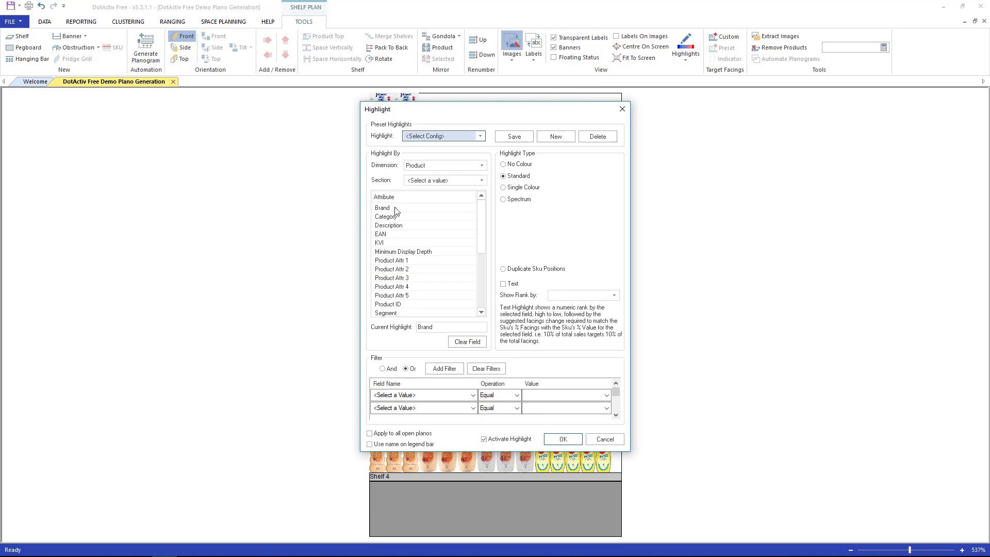
pyautogui.click(413, 210)
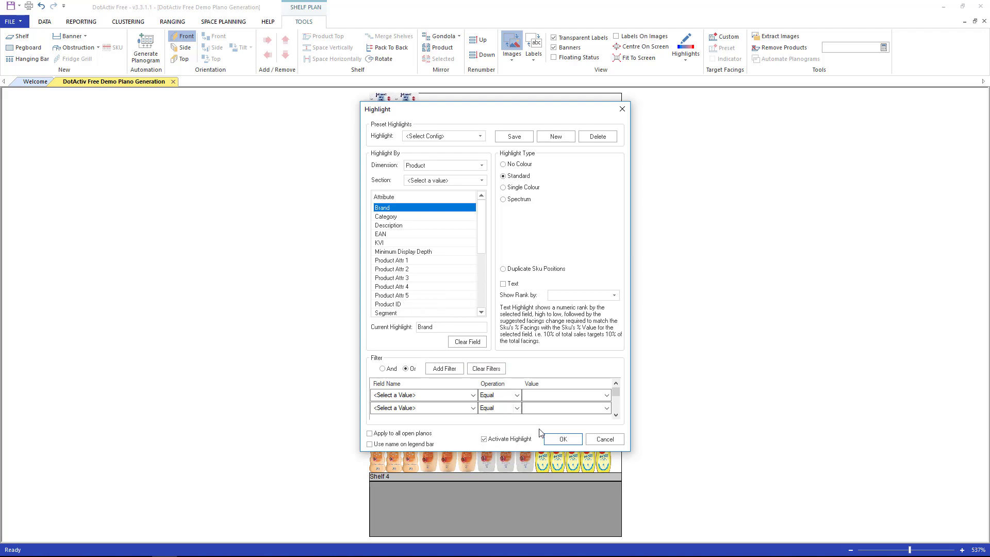
pyautogui.click(562, 439)
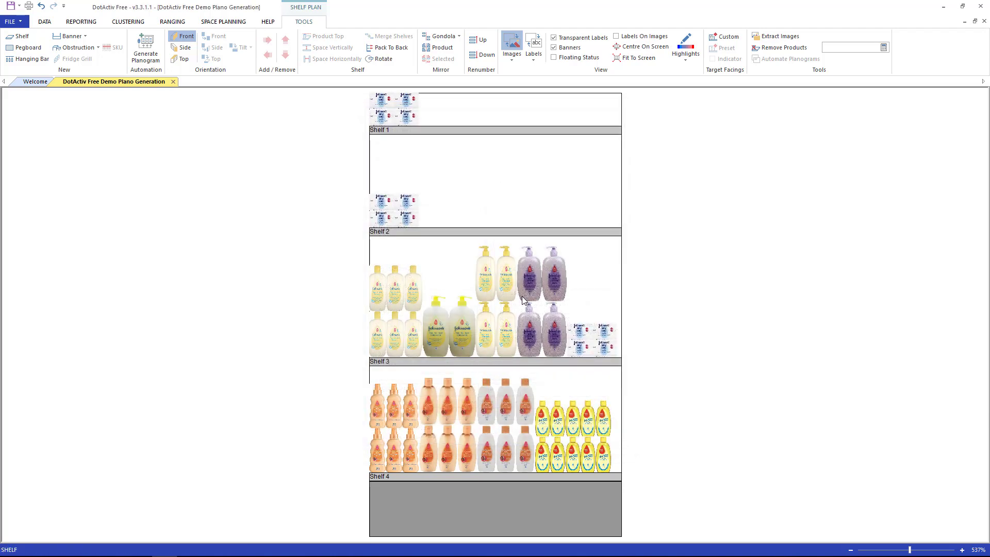
pyautogui.click(510, 43)
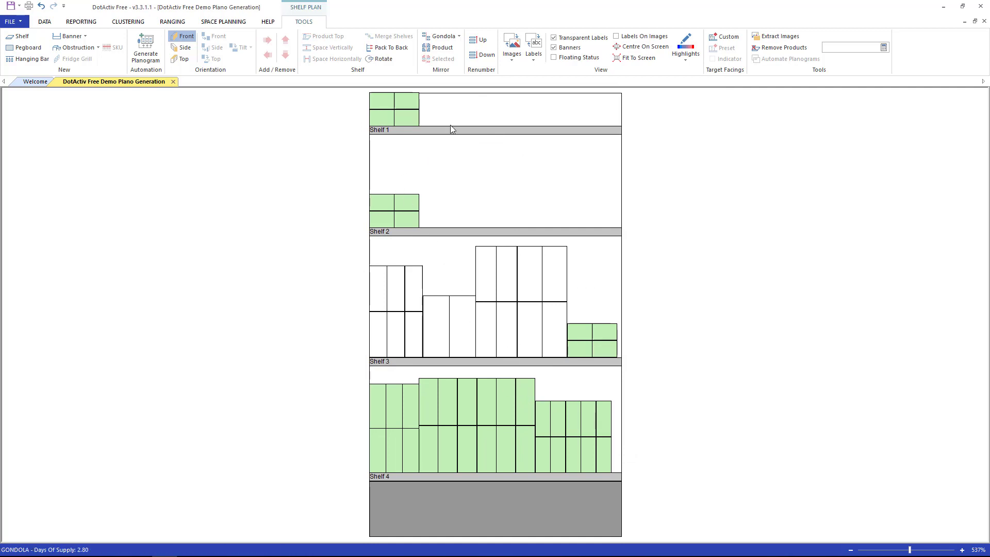
pyautogui.click(510, 51)
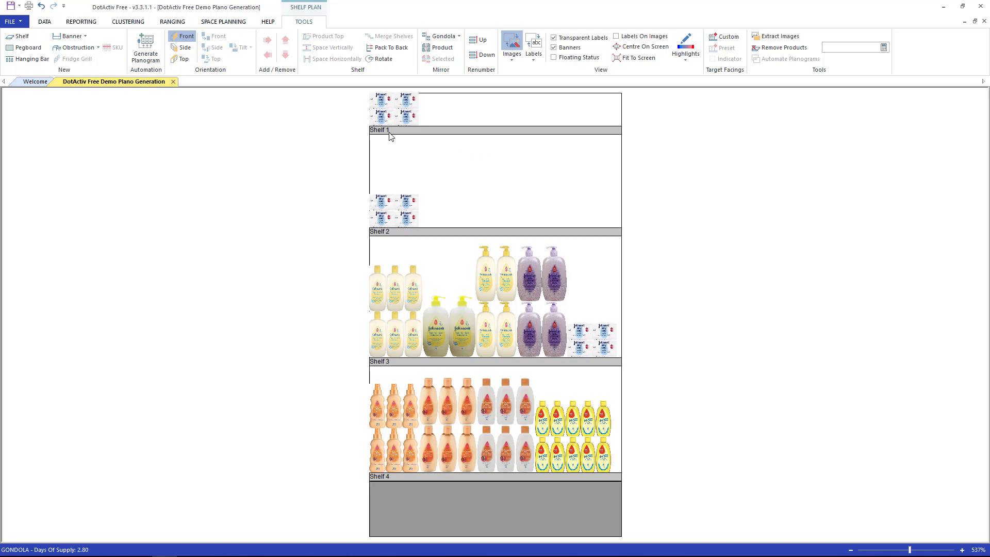
pyautogui.click(70, 36)
pyautogui.click(647, 171)
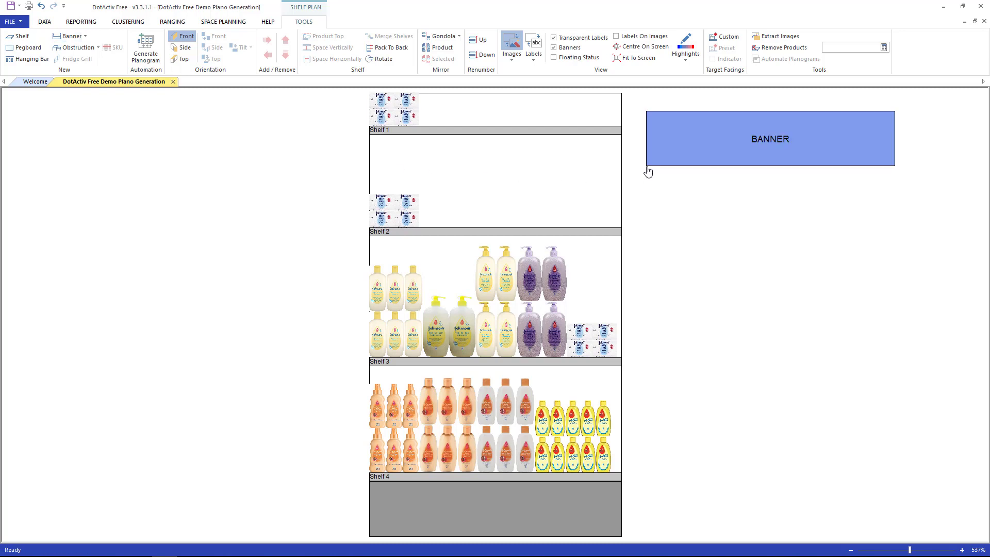
pyautogui.doubleClick(681, 145)
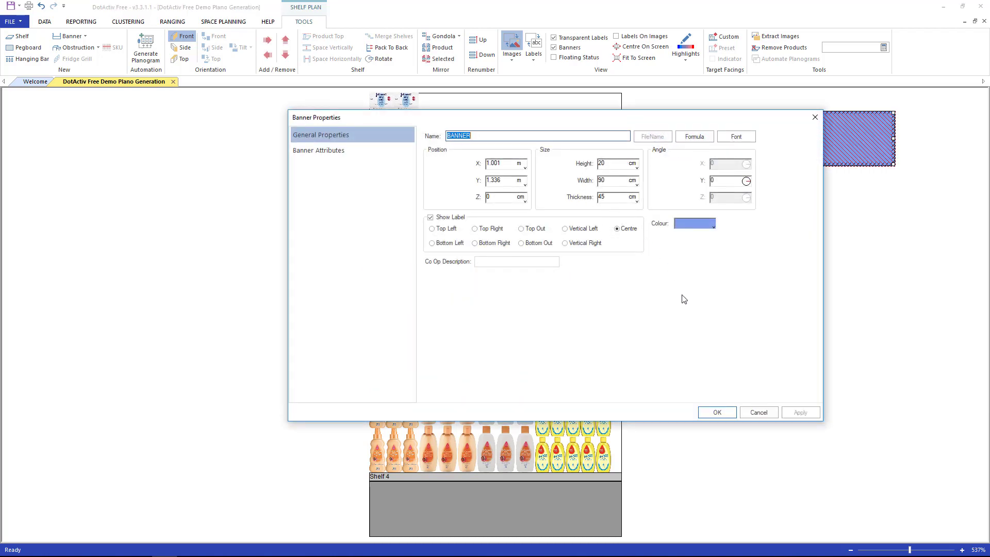
pyautogui.click(756, 411)
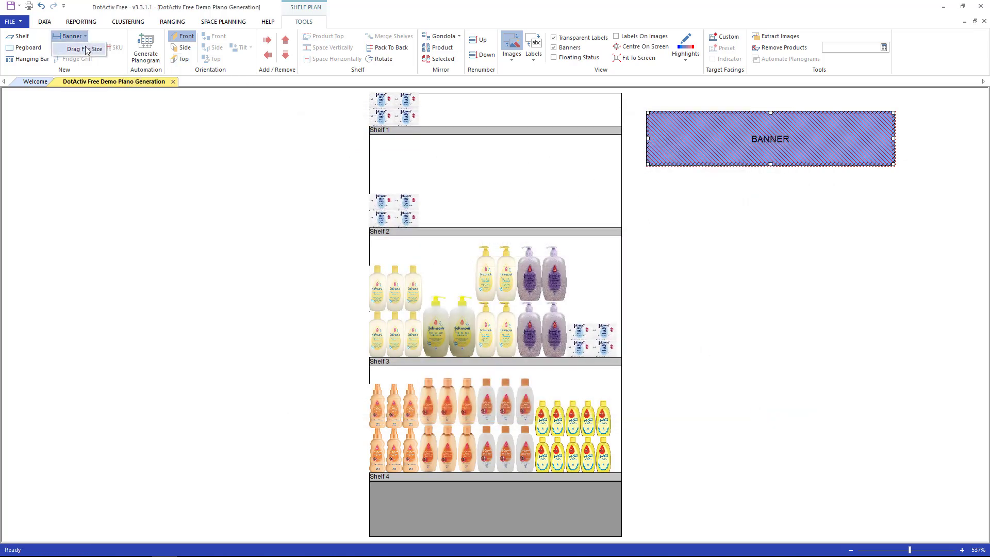
pyautogui.moveTo(153, 148); pyautogui.dragTo(305, 257)
pyautogui.click(306, 268)
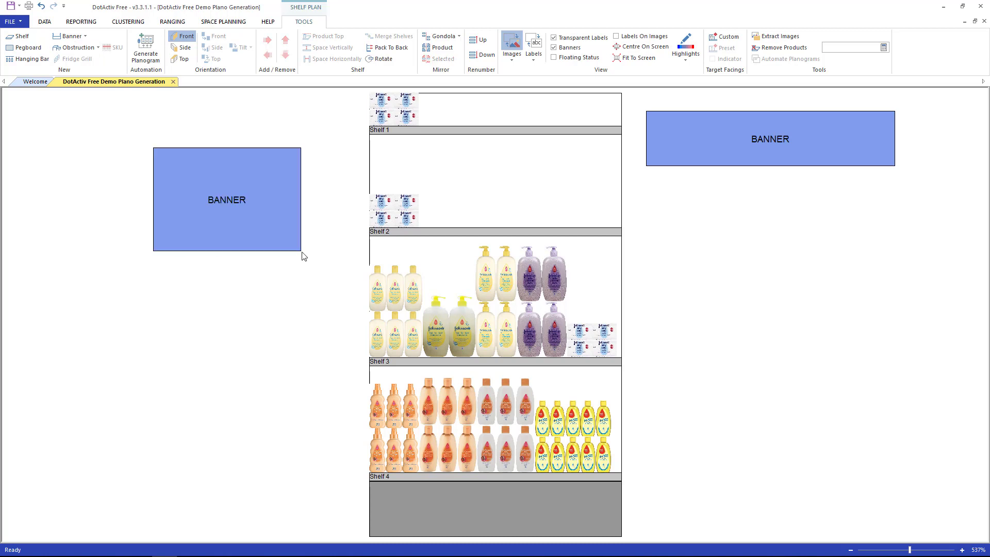
pyautogui.click(199, 221)
pyautogui.press('Delete')
pyautogui.click(734, 145)
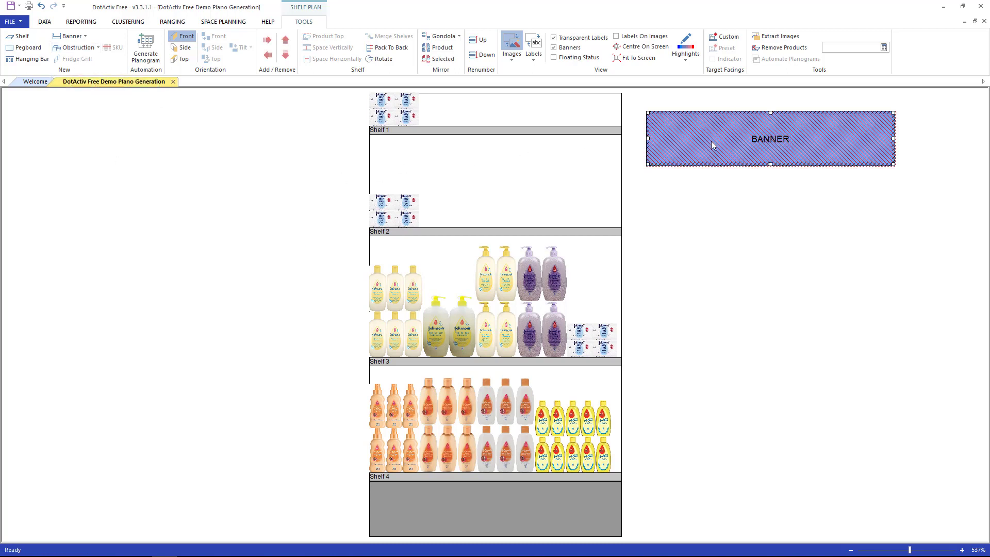
pyautogui.press('Delete')
# Place an obstruction right of the gondola, stretch it beside all shelves, keeping its grey colour
pyautogui.click(77, 48)
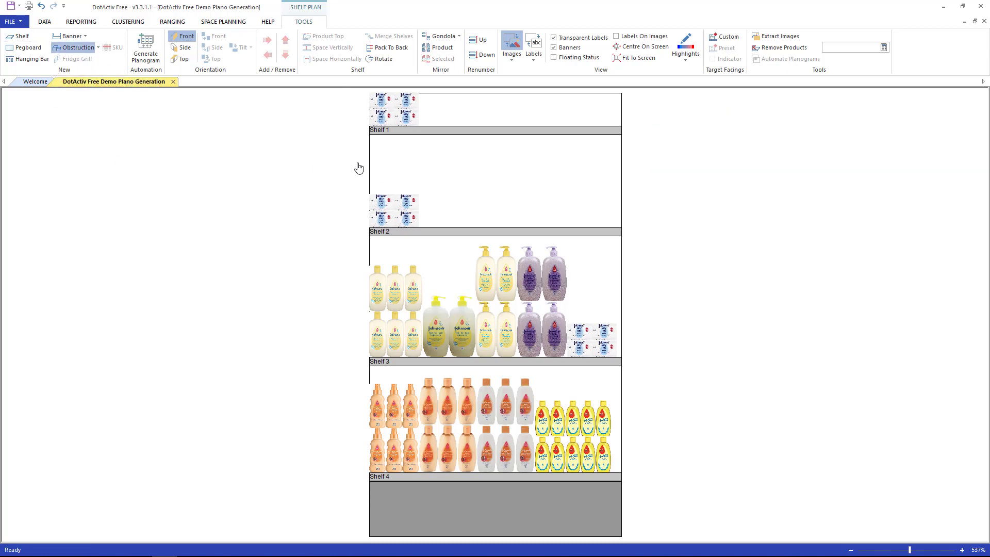
pyautogui.click(656, 164)
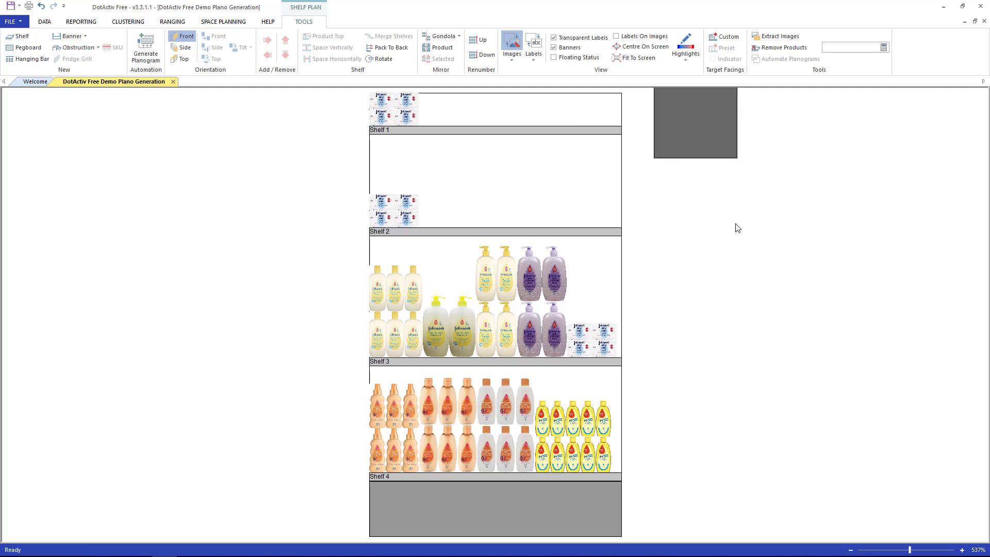
pyautogui.moveTo(705, 163)
pyautogui.mouseDown()
pyautogui.moveTo(679, 338)
pyautogui.moveTo(672, 501)
pyautogui.mouseUp()
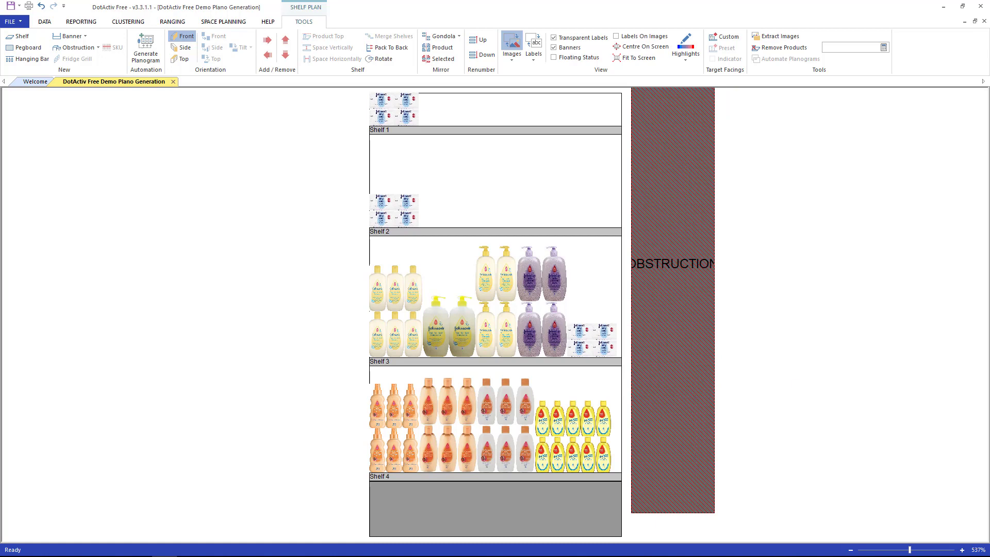
pyautogui.click(815, 296)
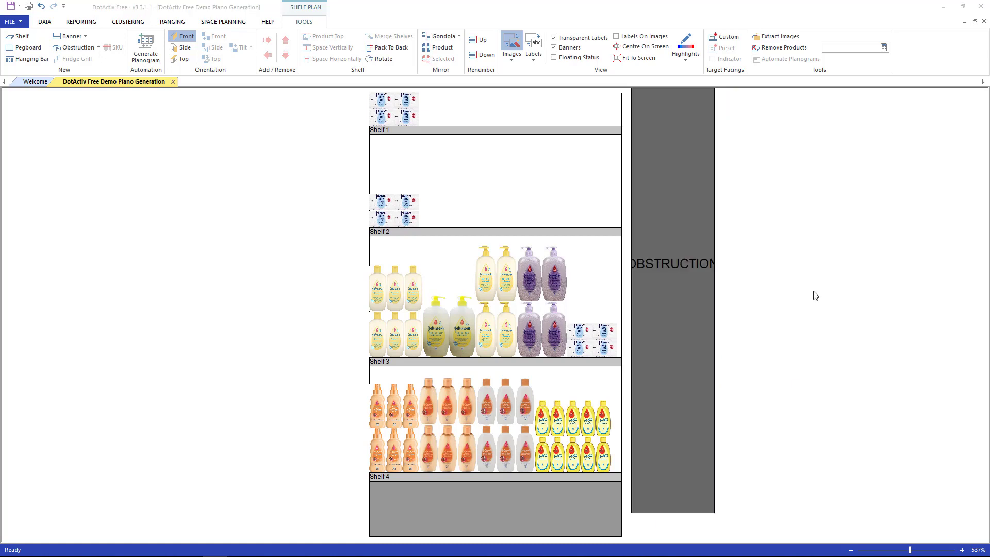
pyautogui.click(672, 320)
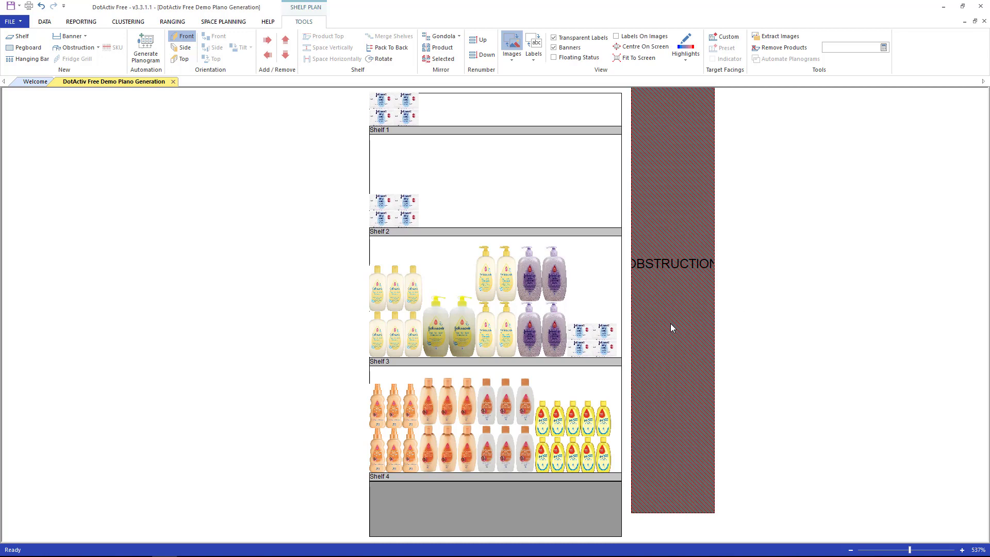
pyautogui.doubleClick(670, 324)
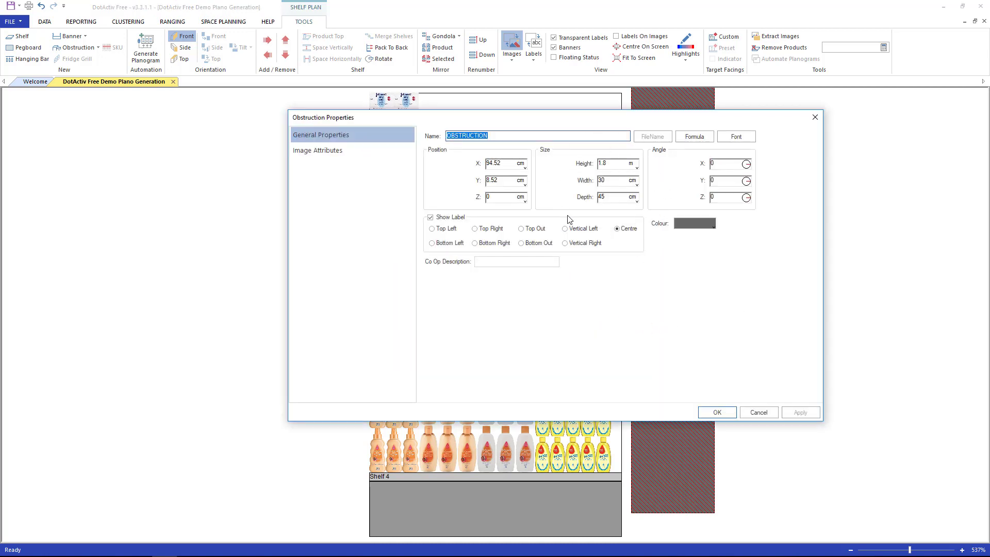
pyautogui.click(711, 228)
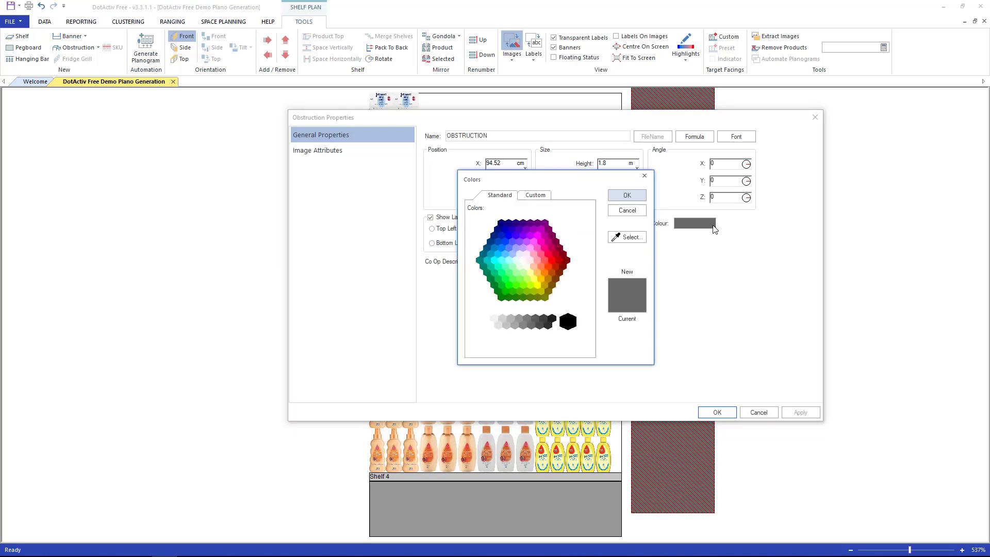
pyautogui.click(618, 212)
pyautogui.click(716, 412)
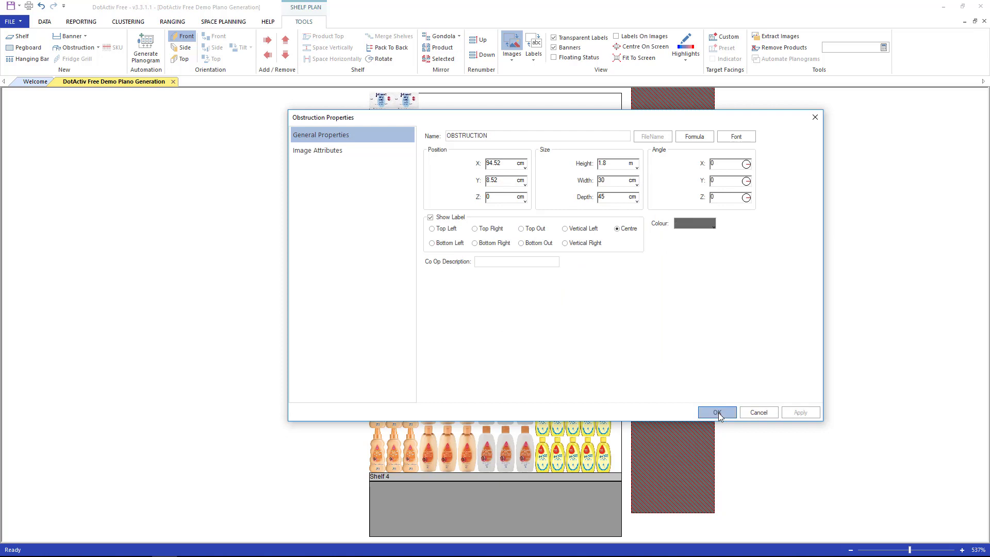
# Check Shelf 2's properties without changes, then bring up the gondola's properties
pyautogui.doubleClick(549, 232)
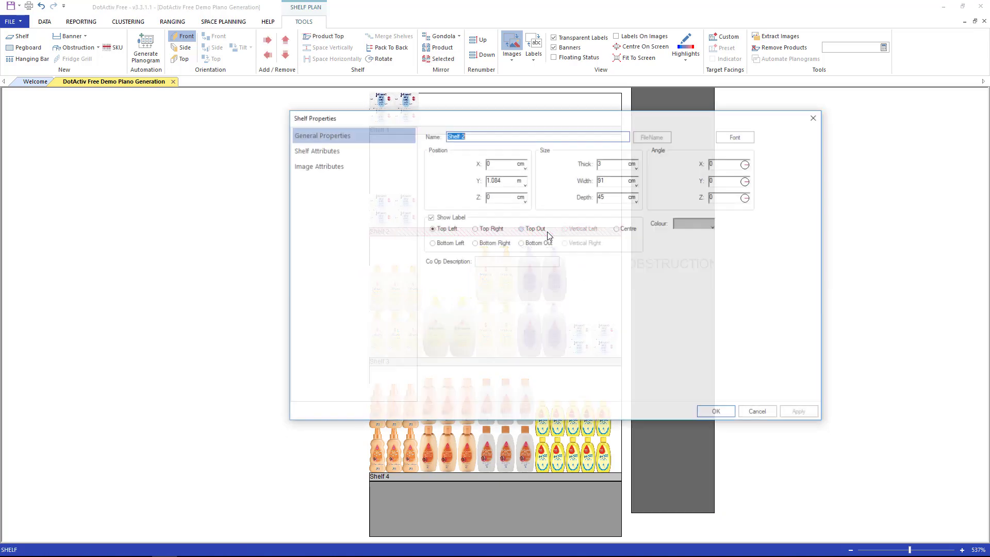
pyautogui.click(757, 413)
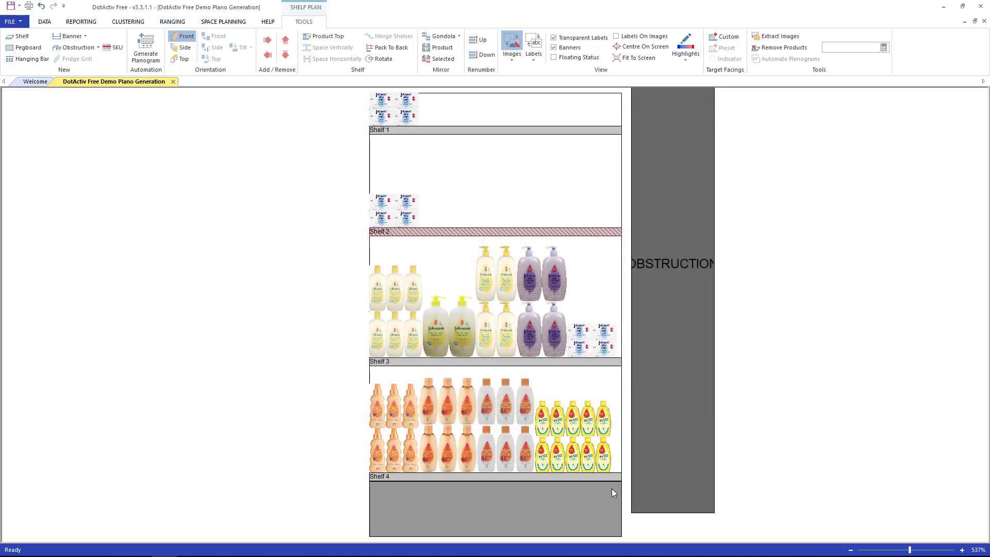
pyautogui.doubleClick(587, 498)
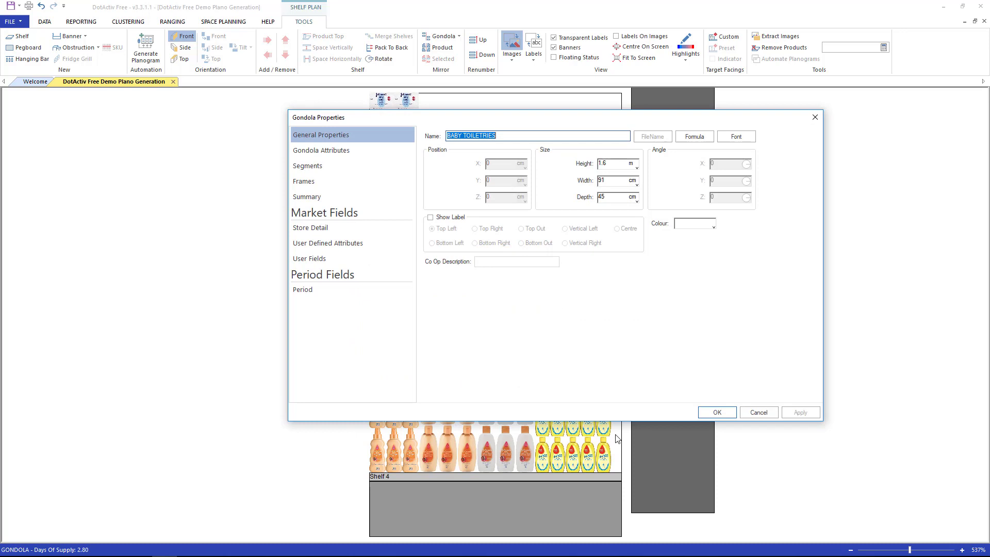
# Dismiss Gondola Properties unchanged, then mirror the gondola horizontally and back to its original orientation
pyautogui.click(754, 413)
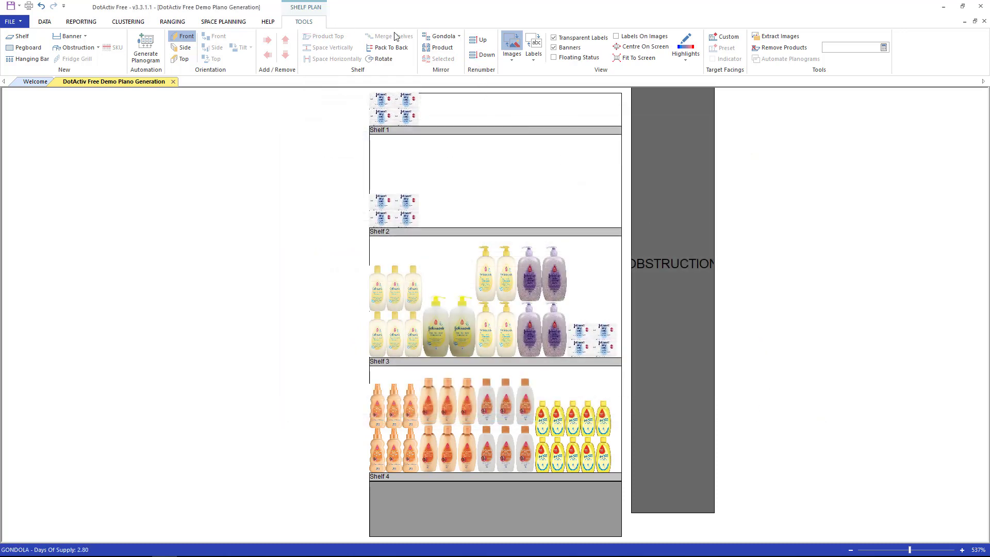
pyautogui.click(442, 36)
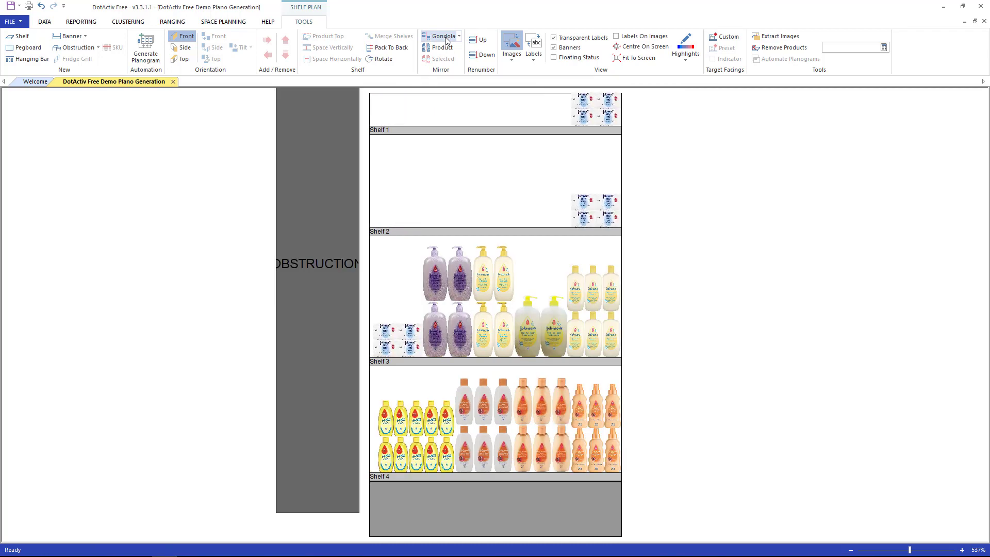
pyautogui.click(445, 36)
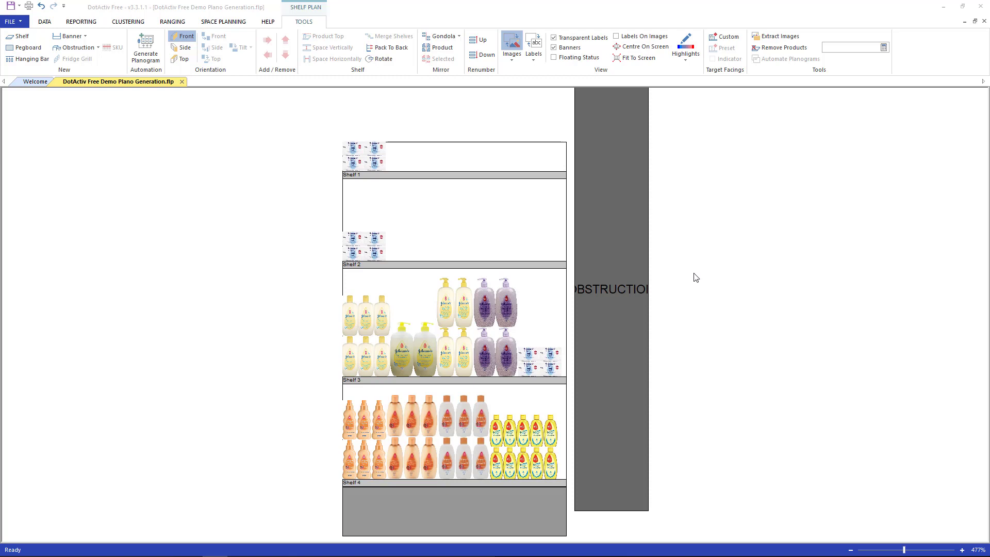
# Run Excel To Shelf Plan and apply Update Planogram with all market, product and sales fields ticked
pyautogui.click(43, 24)
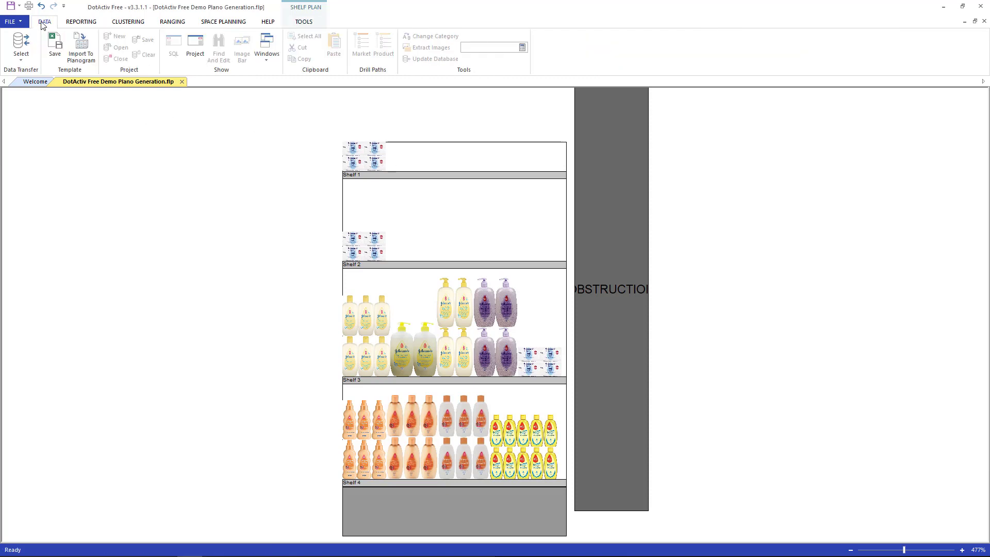
pyautogui.click(21, 55)
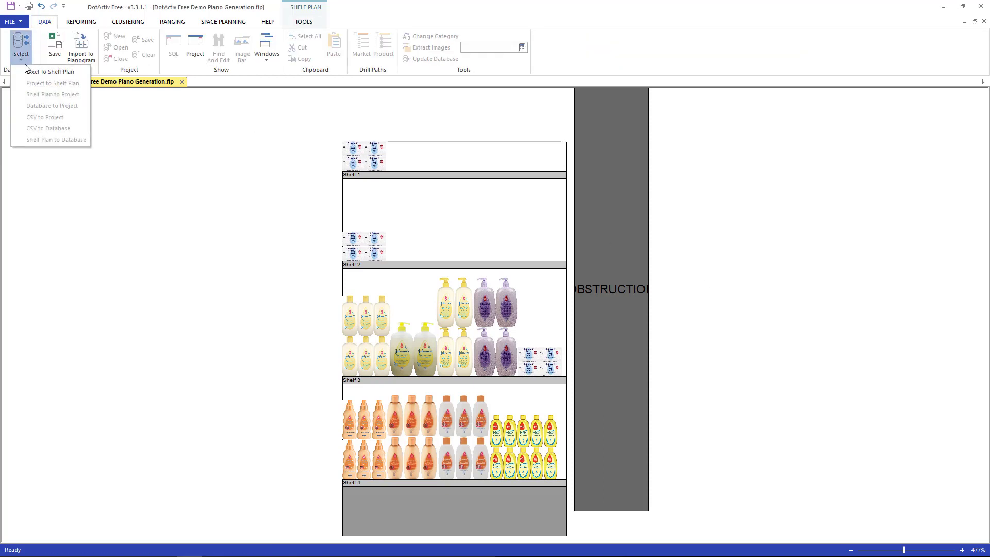
pyautogui.click(73, 76)
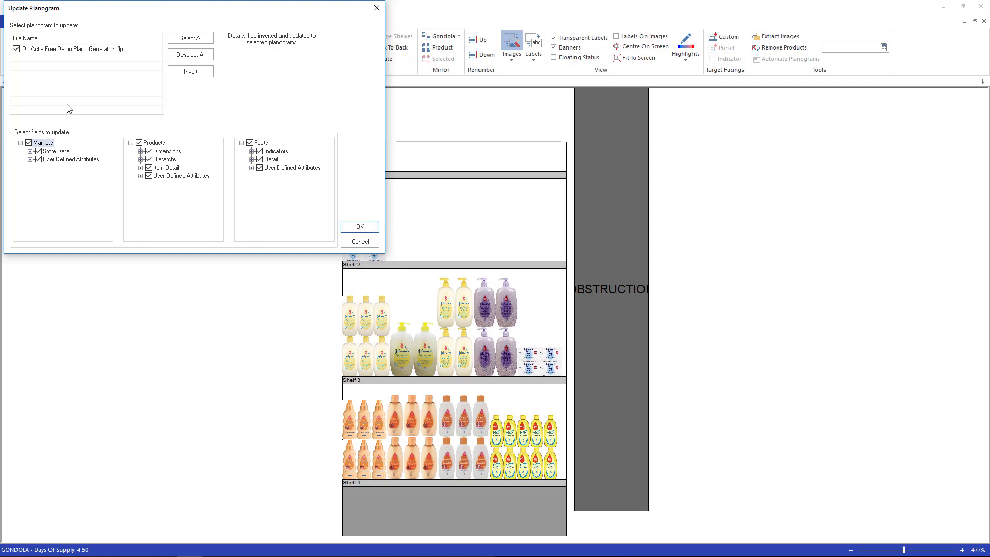
pyautogui.click(360, 228)
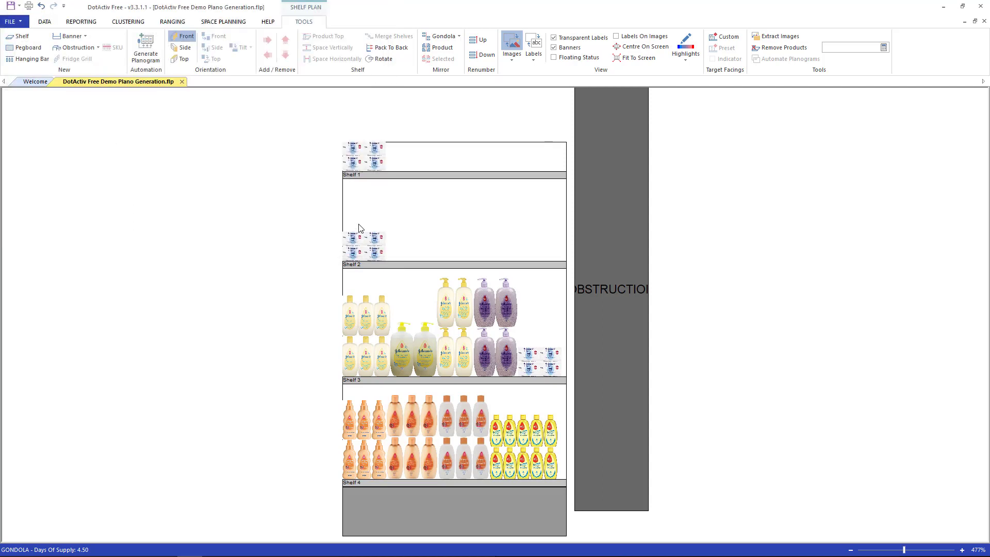